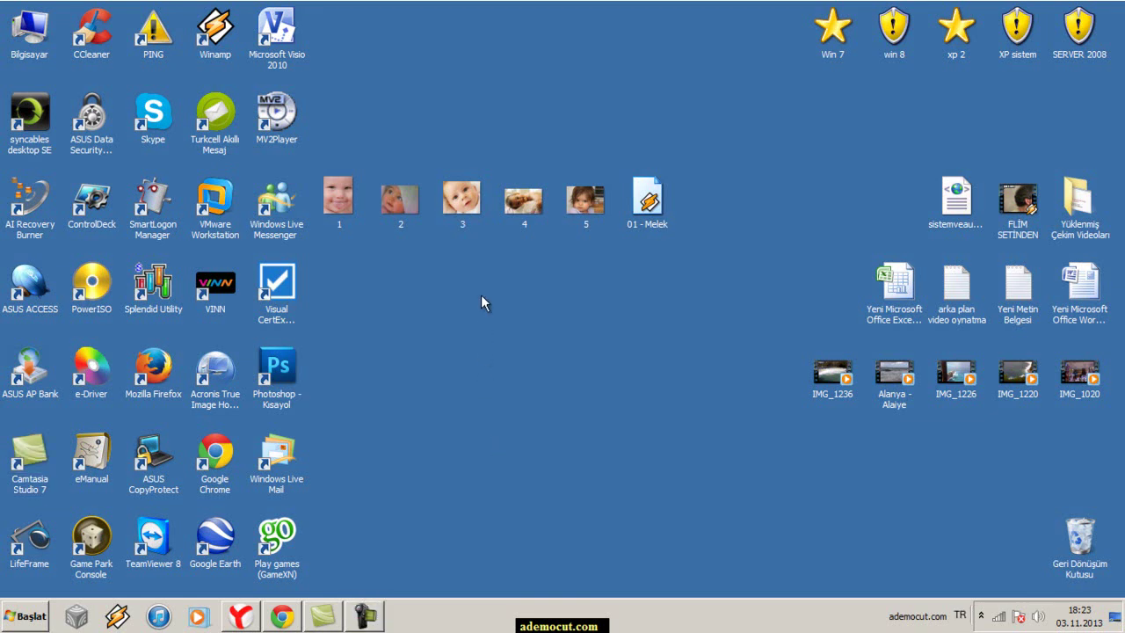
Create a new Microsoft Office PowerPoint Sunusu file on the desktop named 'bebek'
{"action": "right_click", "coordinate": [481, 295]}
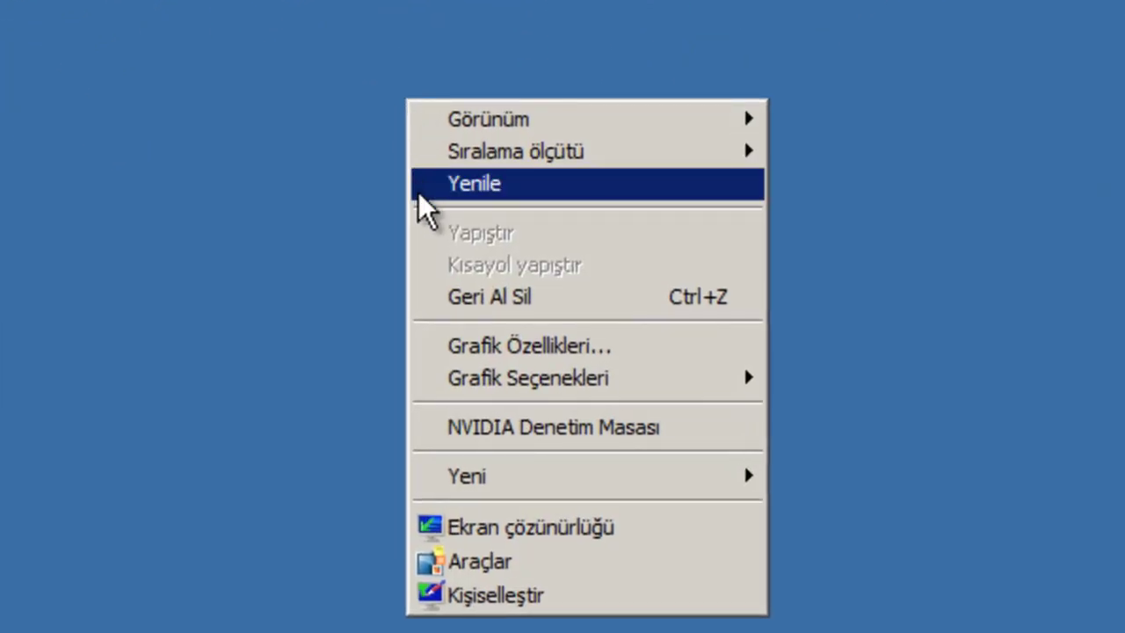
{"action": "mouse_move", "coordinate": [464, 474]}
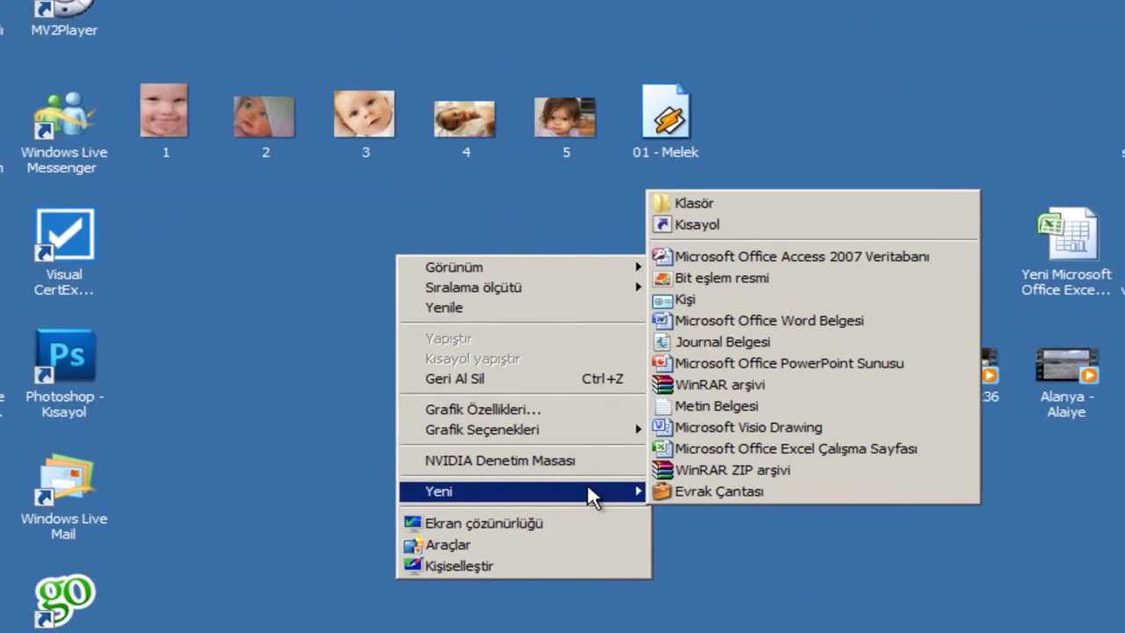
{"action": "left_click", "coordinate": [779, 374]}
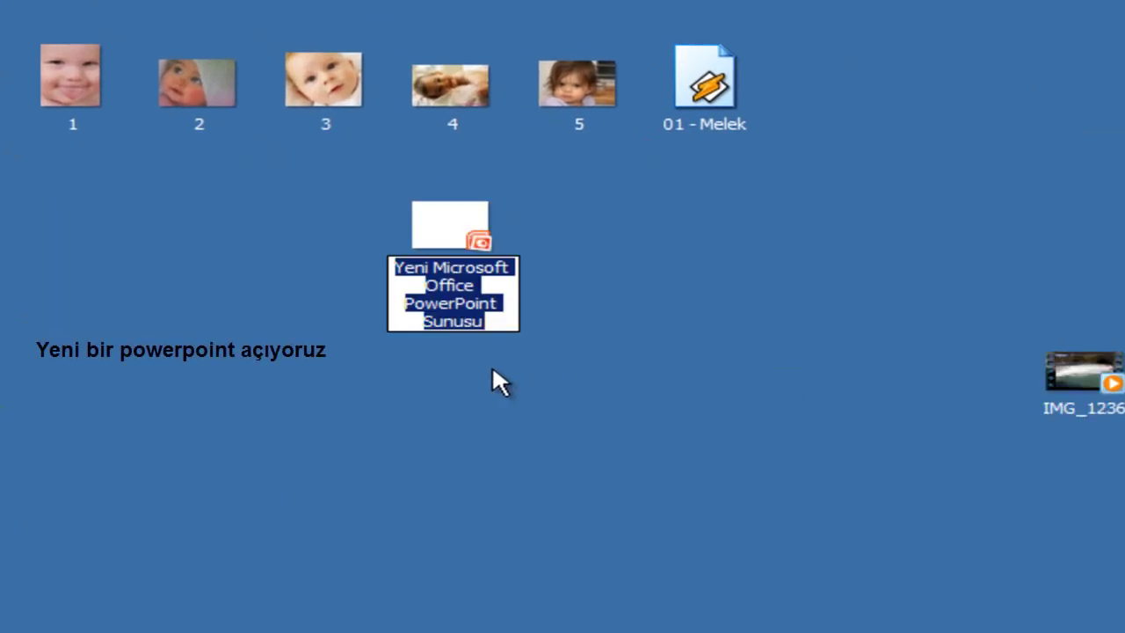
{"action": "type", "text": "bebek"}
{"action": "key", "text": "Return"}
{"action": "left_click", "coordinate": [472, 327]}
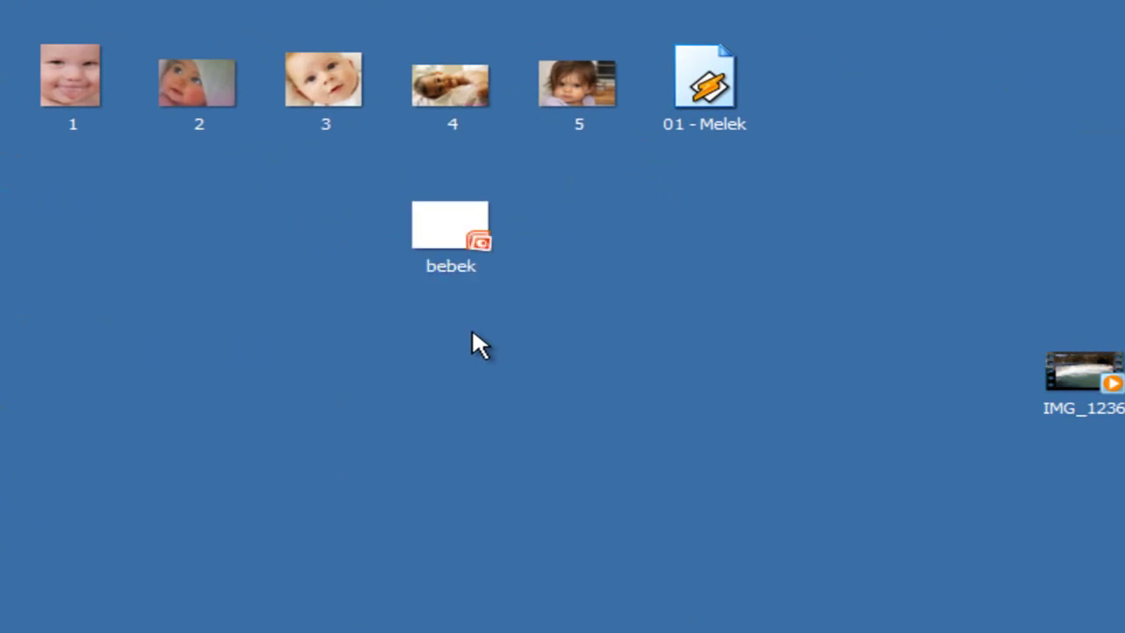
Open bebek, add the first slide and enter the title Ademocut.com
{"action": "double_click", "coordinate": [451, 233]}
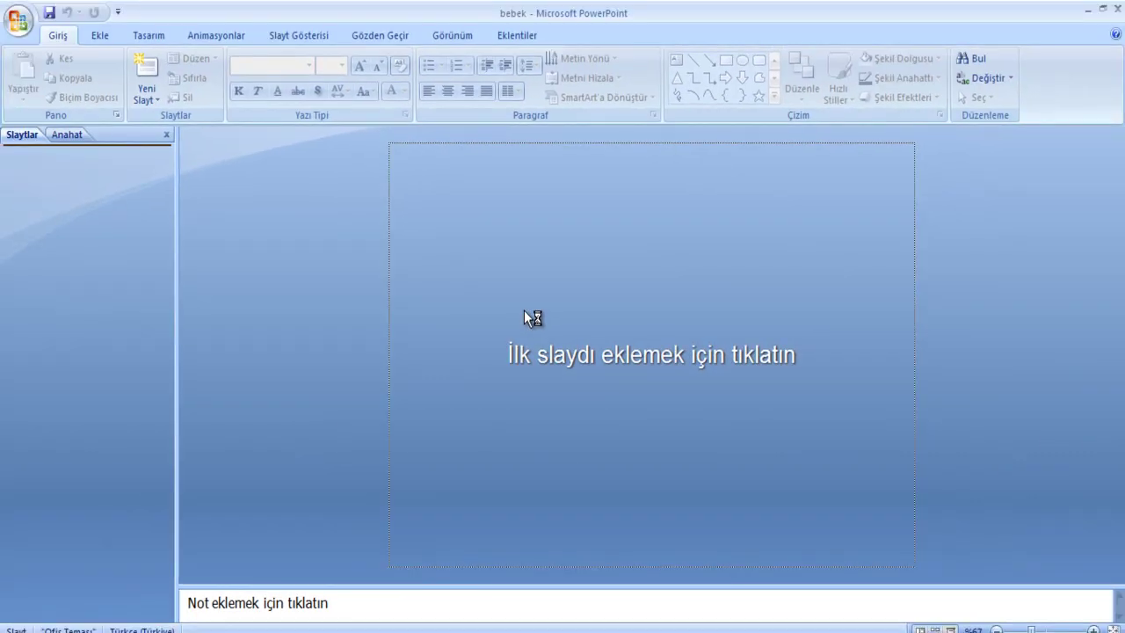
{"action": "left_click", "coordinate": [593, 332]}
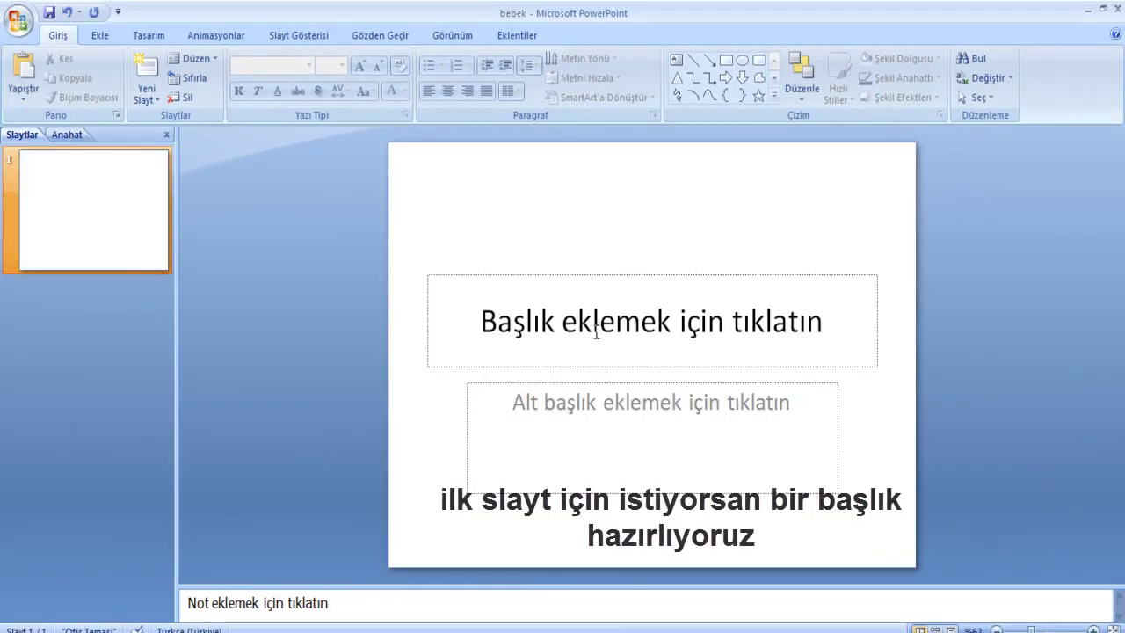
{"action": "left_click", "coordinate": [596, 310]}
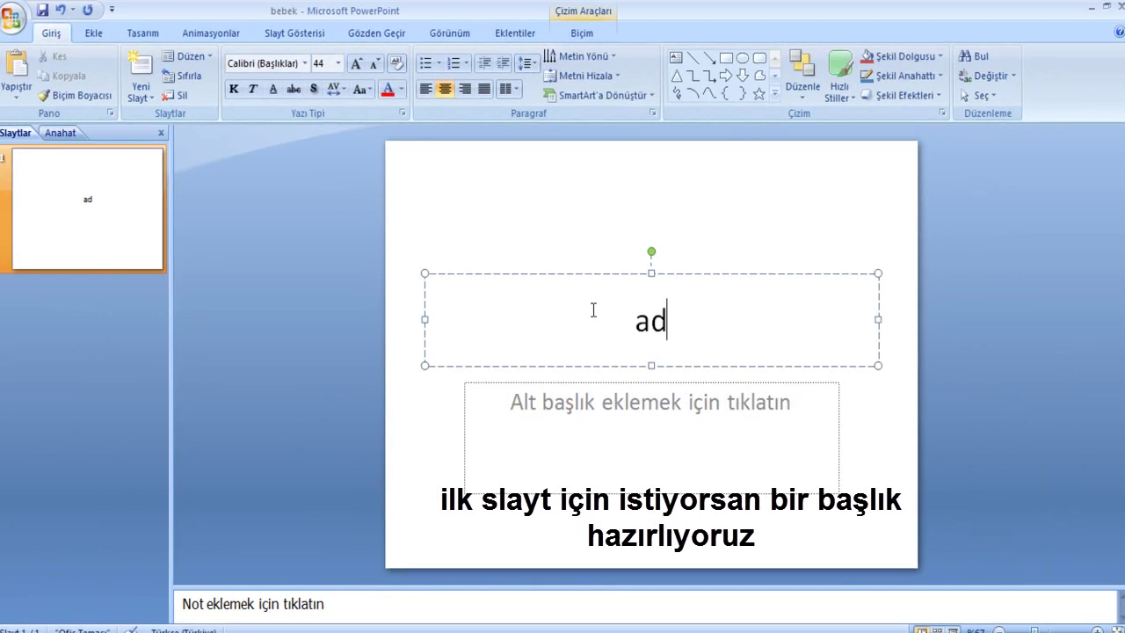
{"action": "type", "text": "de"}
{"action": "type", "text": "mocut.com"}
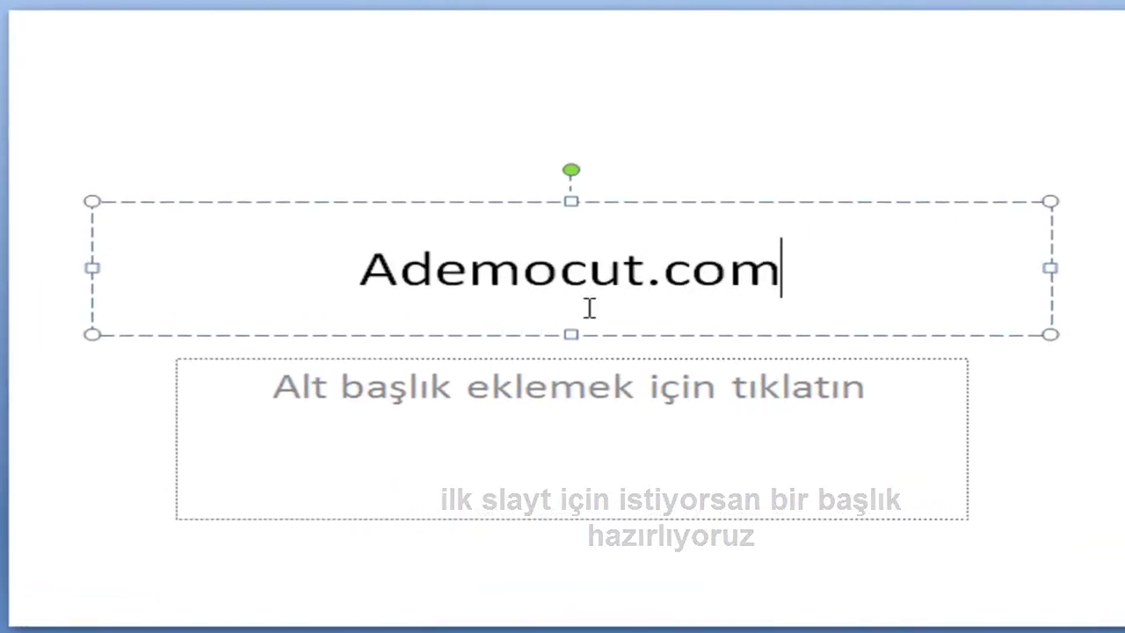
Move the Ademocut.com title box up to the top of the slide
{"action": "left_click_drag", "start_coordinate": [809, 266], "coordinate": [363, 267]}
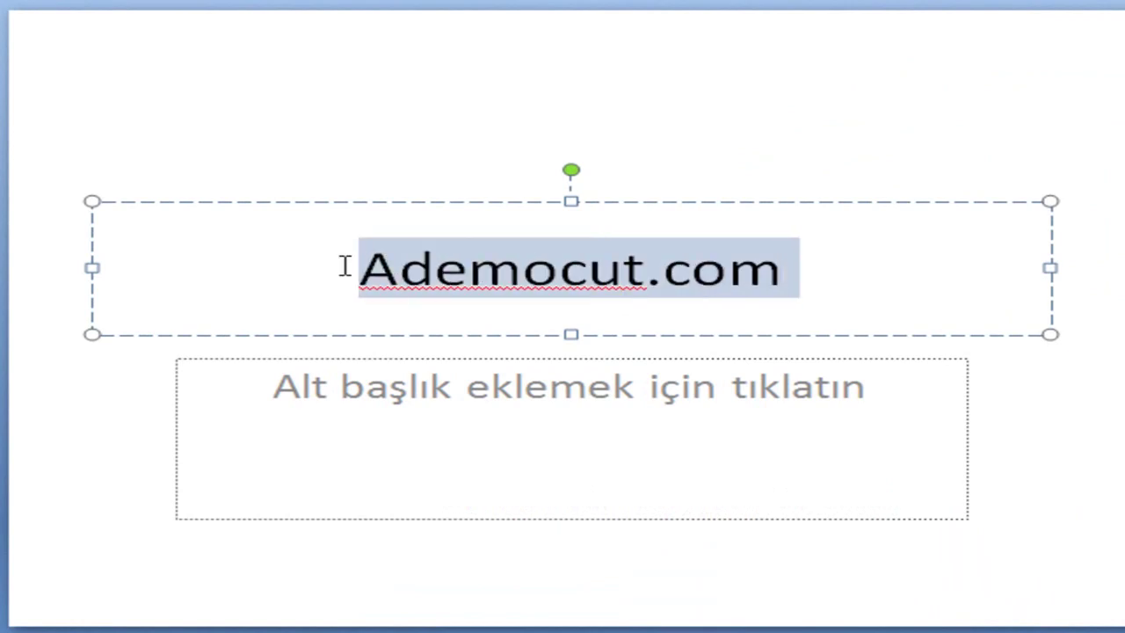
{"action": "left_click", "coordinate": [468, 196]}
{"action": "left_click", "coordinate": [521, 268]}
{"action": "left_click", "coordinate": [576, 199]}
{"action": "left_click_drag", "start_coordinate": [548, 60], "coordinate": [550, 57]}
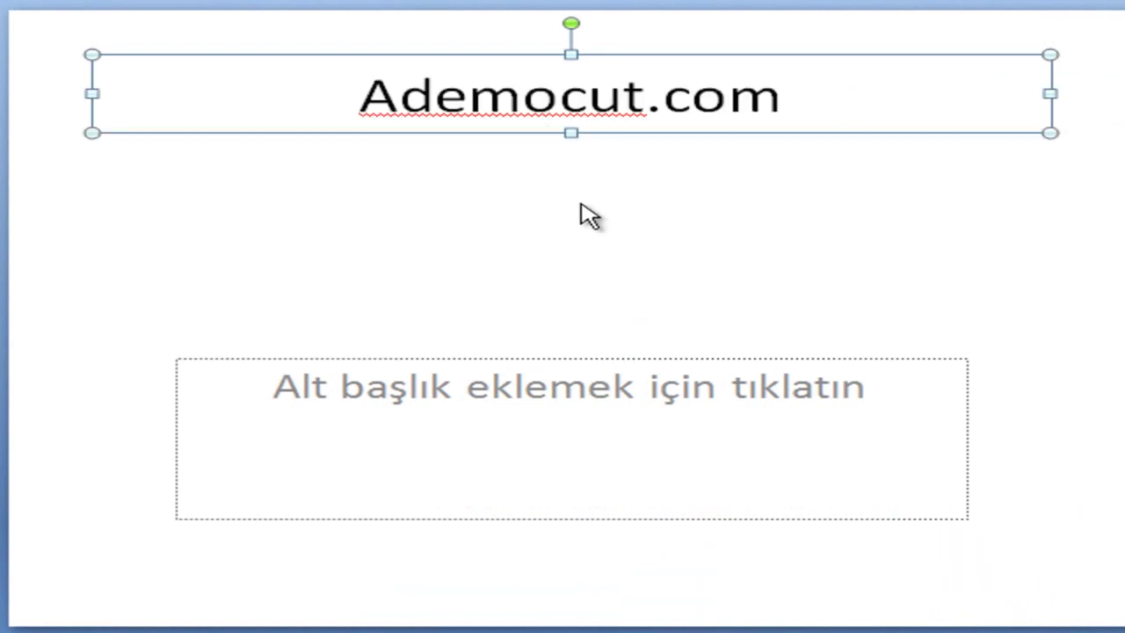
{"action": "left_click", "coordinate": [582, 217]}
{"action": "left_click", "coordinate": [583, 389]}
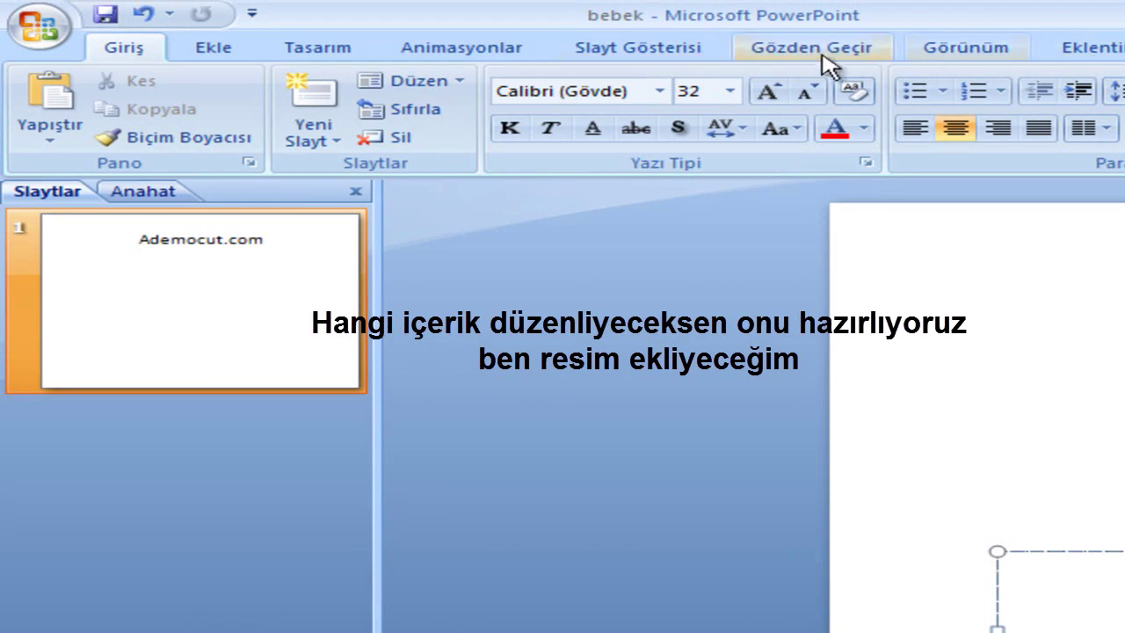
Insert picture '1' from the desktop onto slide 1
{"action": "left_click", "coordinate": [204, 55]}
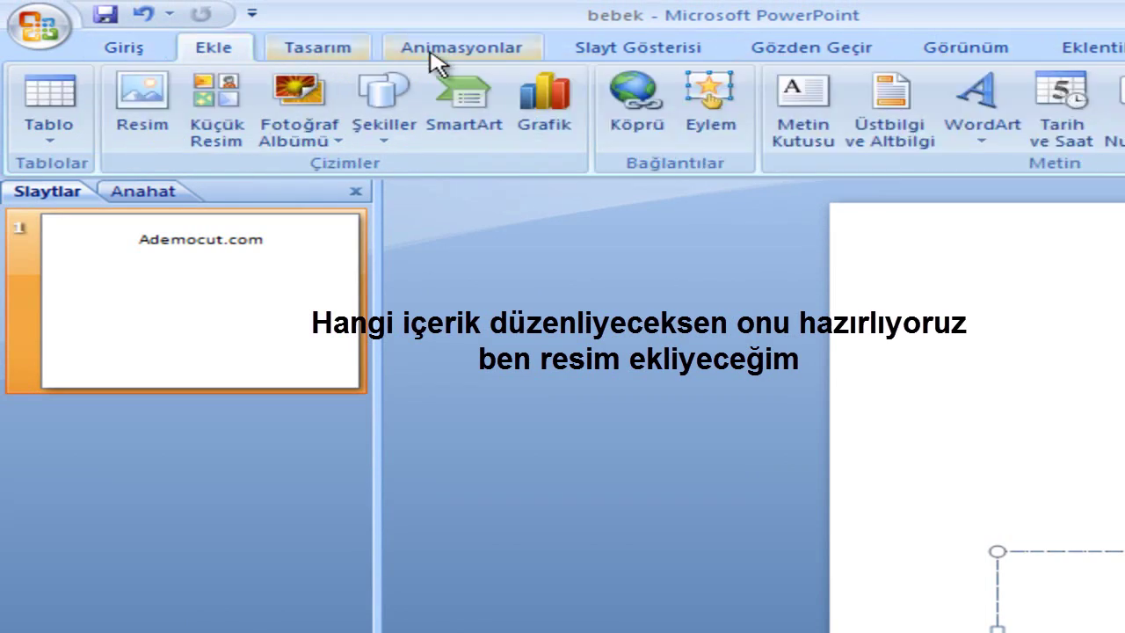
{"action": "left_click", "coordinate": [156, 104]}
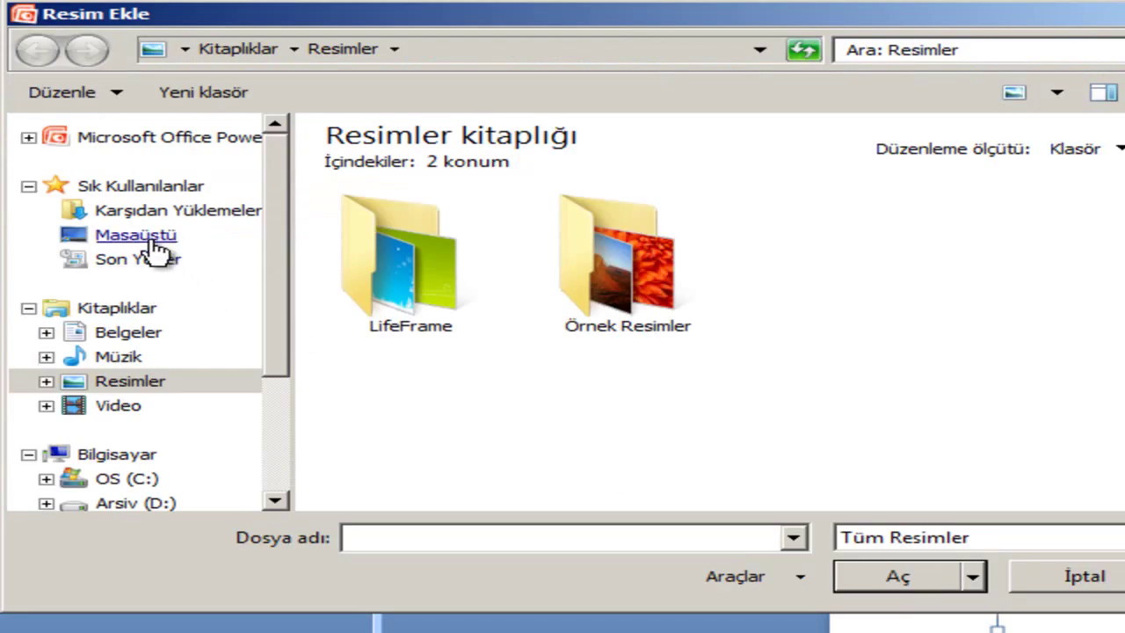
{"action": "left_click", "coordinate": [148, 239]}
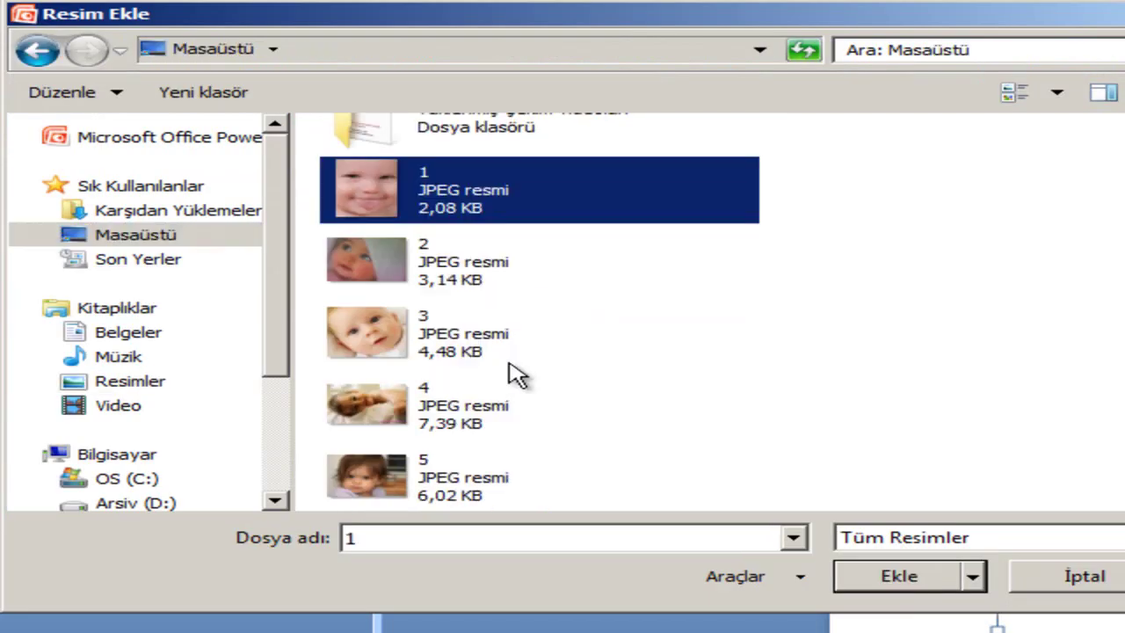
{"action": "double_click", "coordinate": [396, 219]}
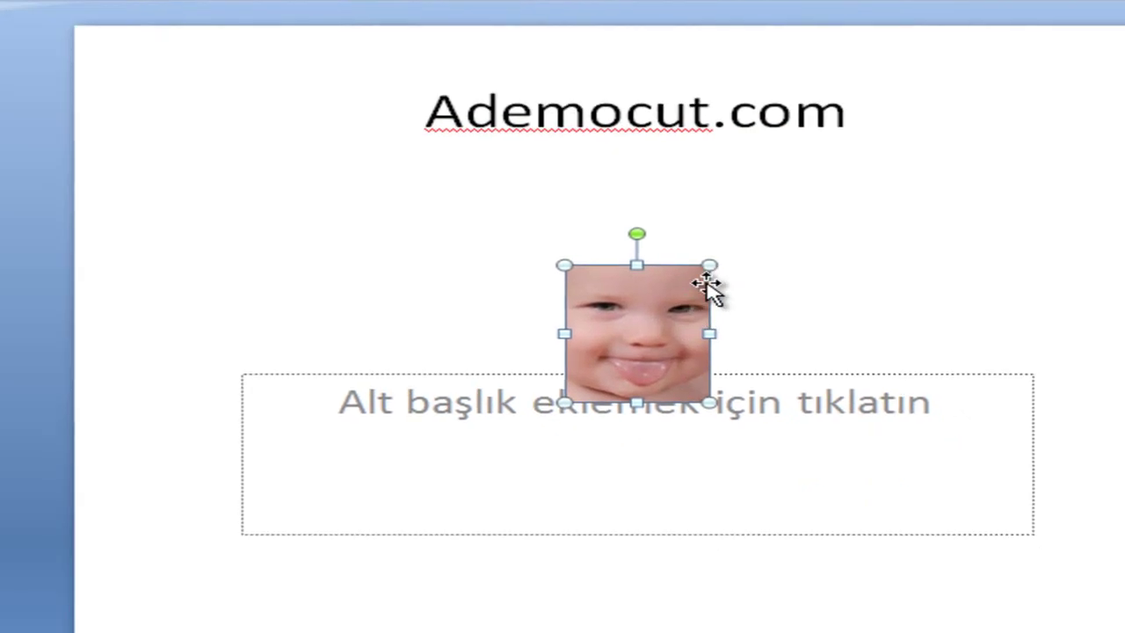
Enlarge and centre photo 1 under the title, and delete the empty subtitle box
{"action": "left_click_drag", "start_coordinate": [892, 217], "coordinate": [889, 220]}
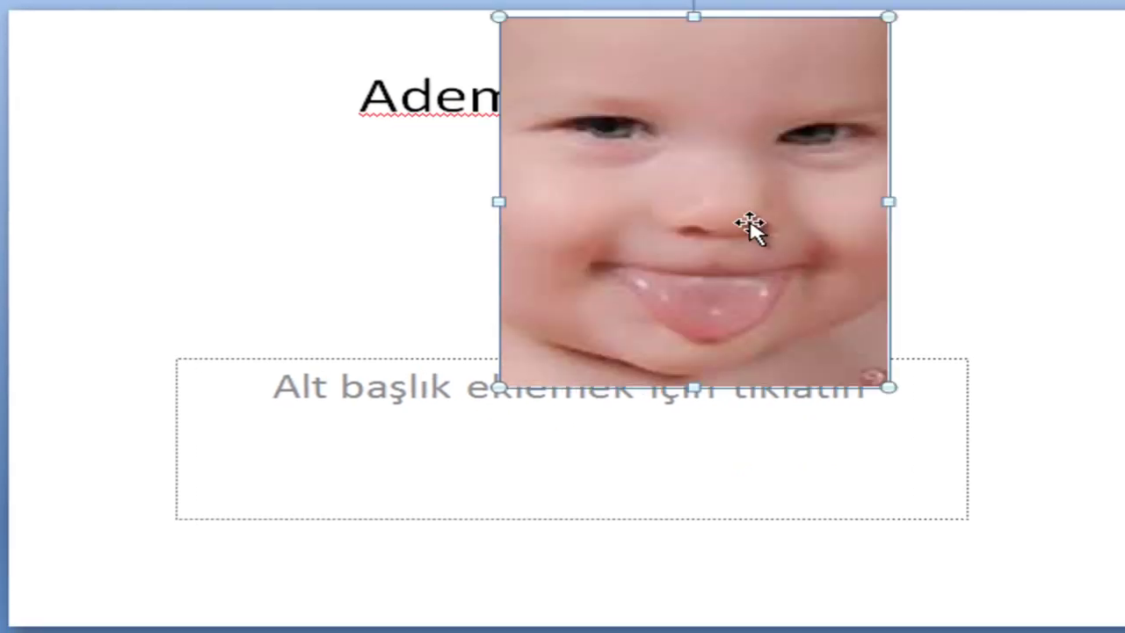
{"action": "left_click_drag", "start_coordinate": [621, 360], "coordinate": [497, 498]}
{"action": "left_click", "coordinate": [845, 403]}
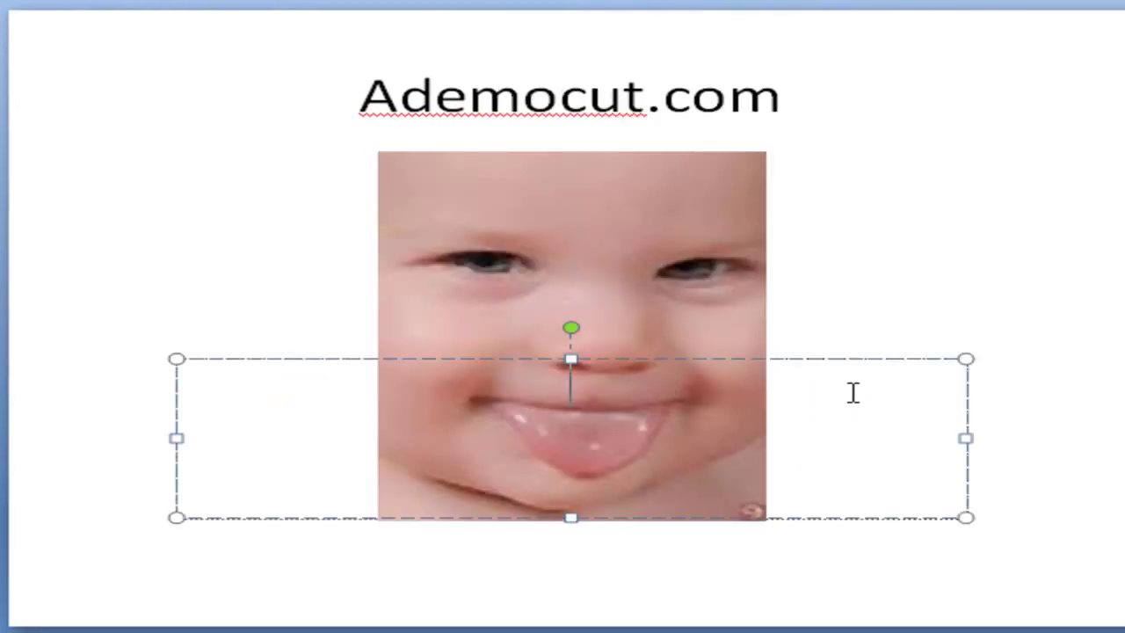
{"action": "key", "text": "Delete"}
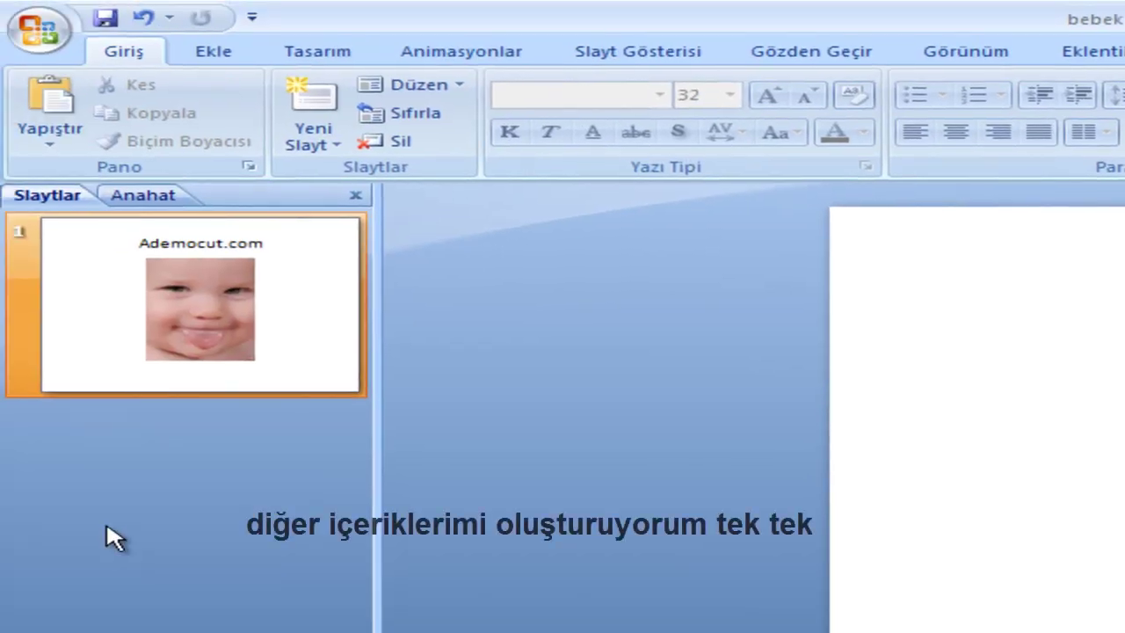
Add a second slide titled Ademocut.com
{"action": "right_click", "coordinate": [107, 526]}
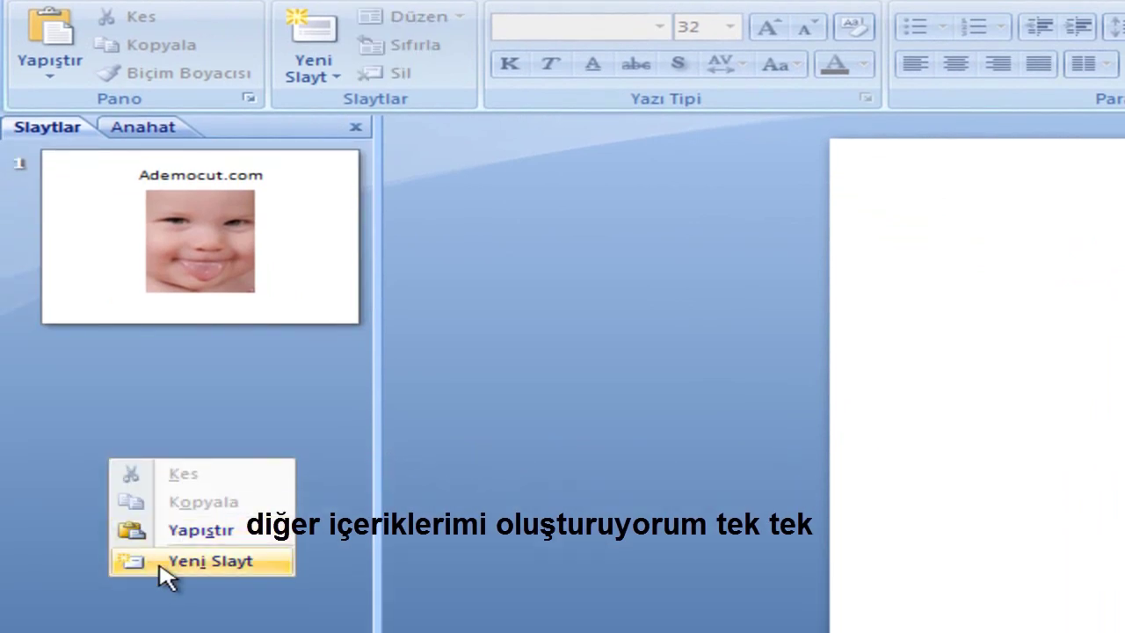
{"action": "left_click", "coordinate": [161, 565]}
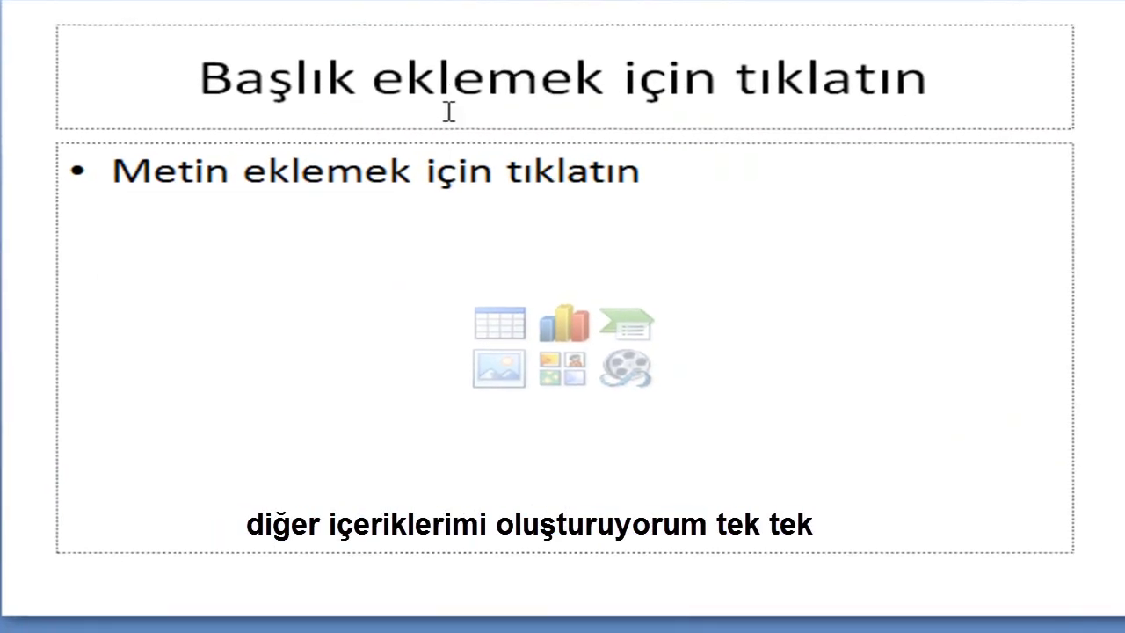
{"action": "left_click", "coordinate": [448, 112]}
{"action": "type", "text": "Ademocut.com"}
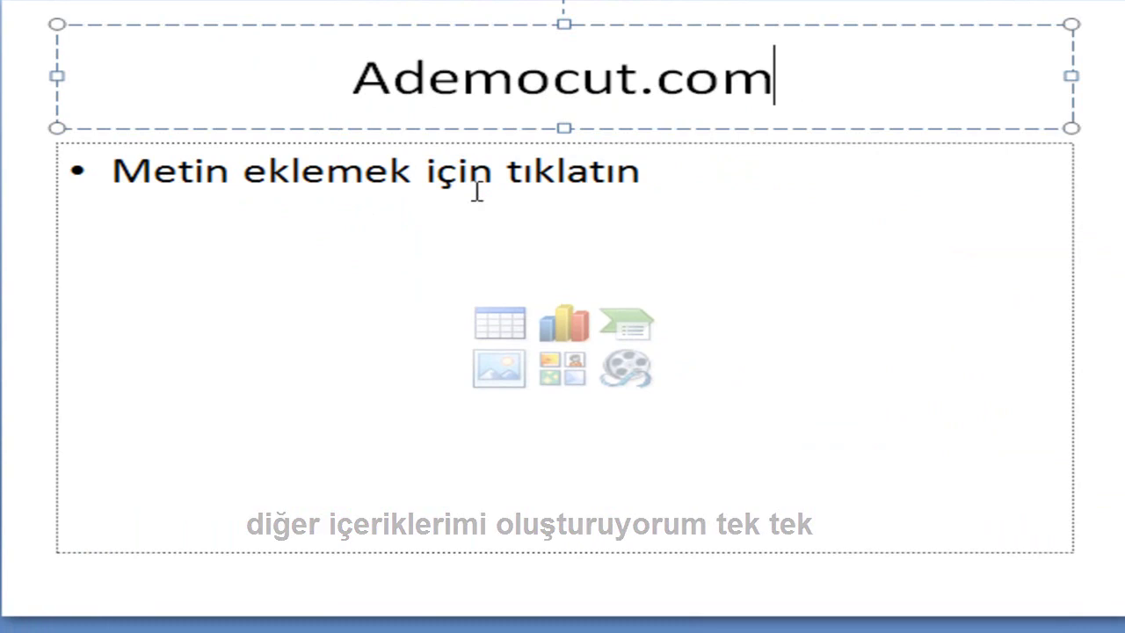
Insert photo 2 into the content area, enlarge it and move it below the title
{"action": "left_click", "coordinate": [503, 385]}
{"action": "left_click", "coordinate": [371, 371]}
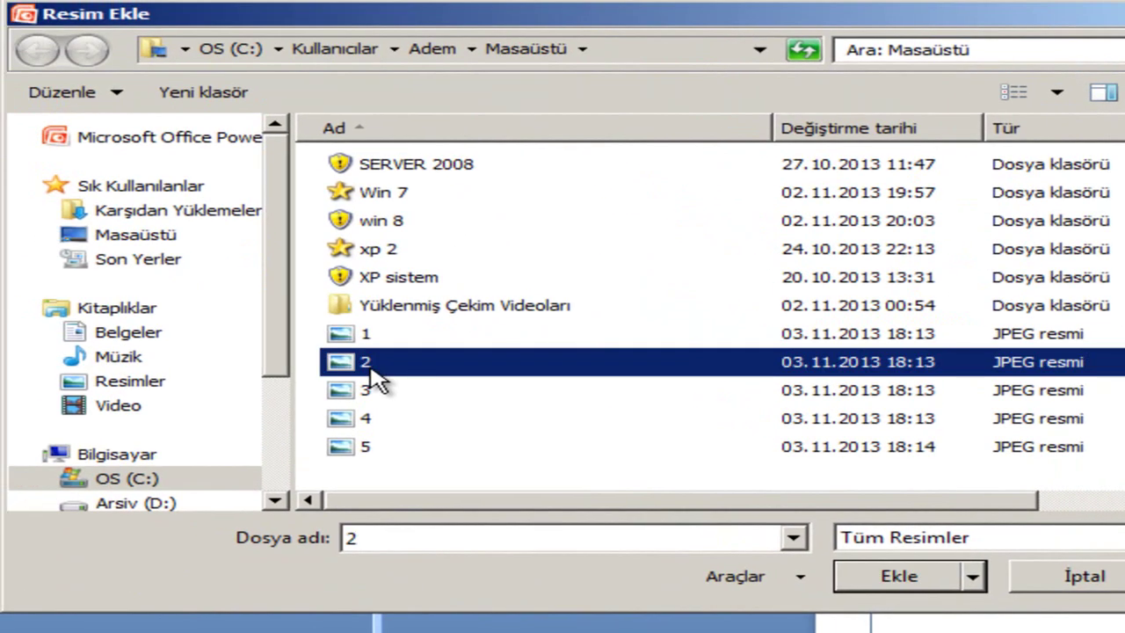
{"action": "left_click", "coordinate": [849, 578]}
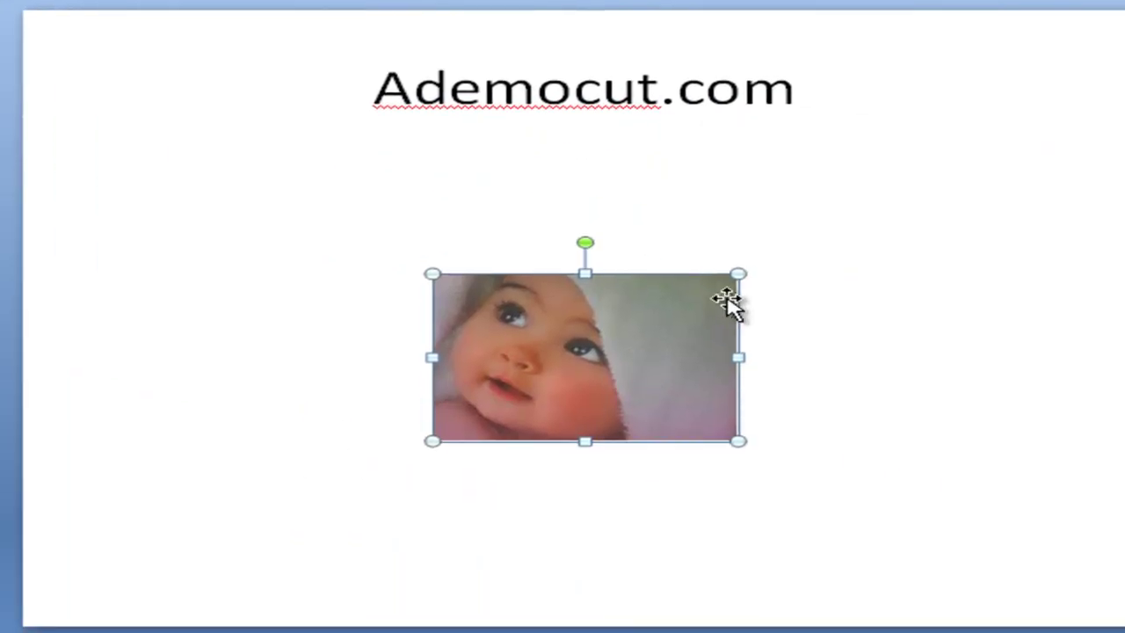
{"action": "left_click_drag", "start_coordinate": [932, 182], "coordinate": [914, 181]}
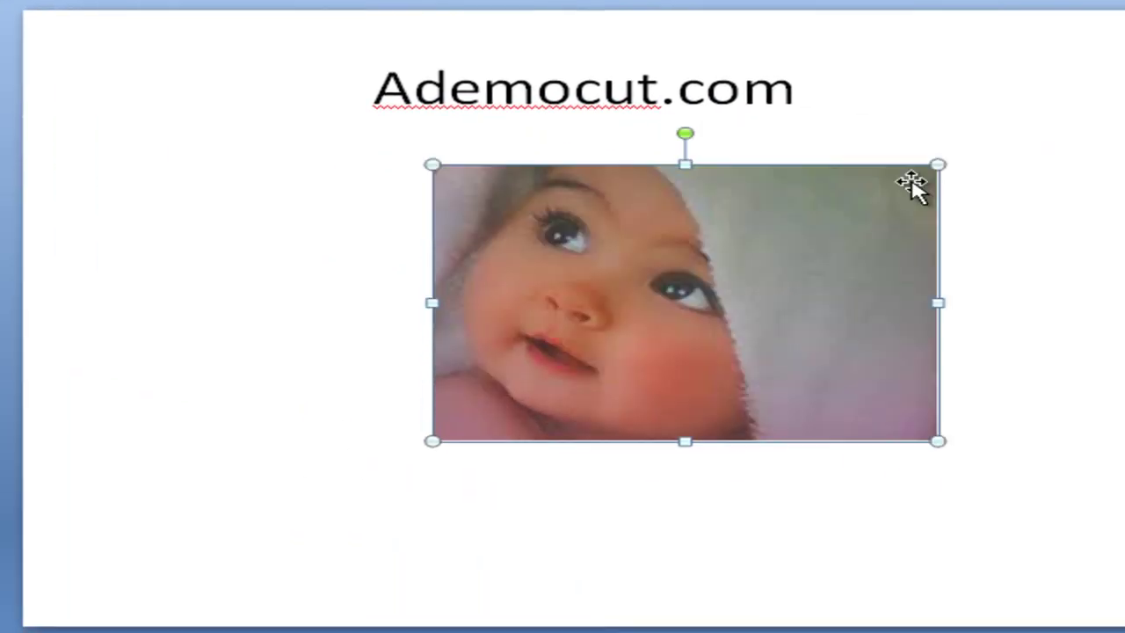
{"action": "left_click_drag", "start_coordinate": [615, 267], "coordinate": [512, 284]}
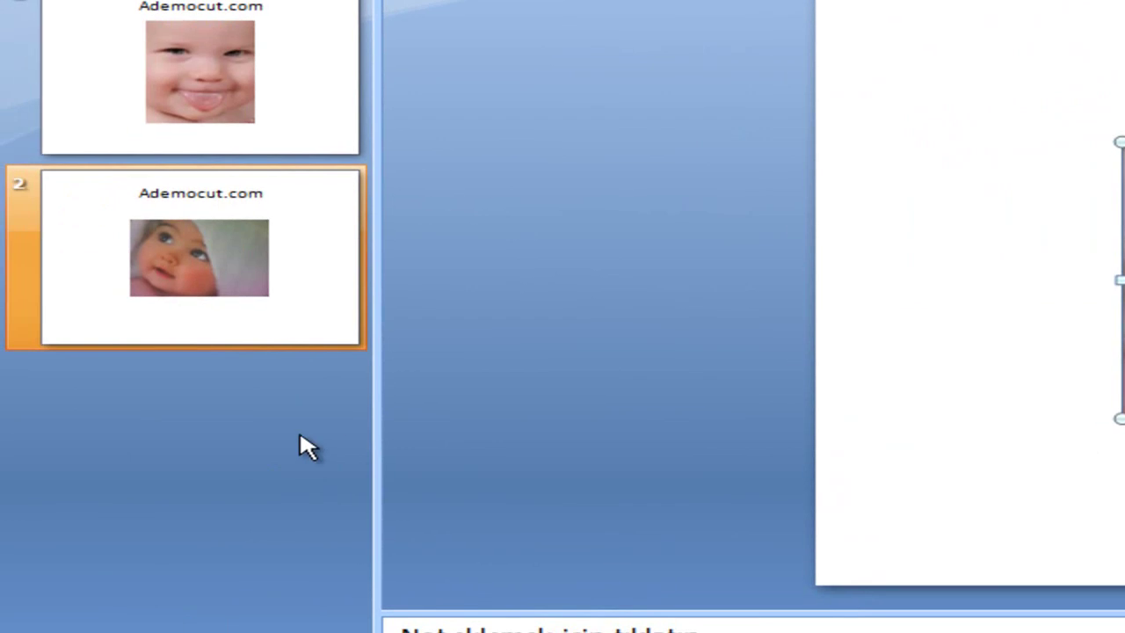
{"action": "left_click", "coordinate": [307, 442]}
Add a third slide titled Ademocut.com
{"action": "right_click", "coordinate": [88, 428]}
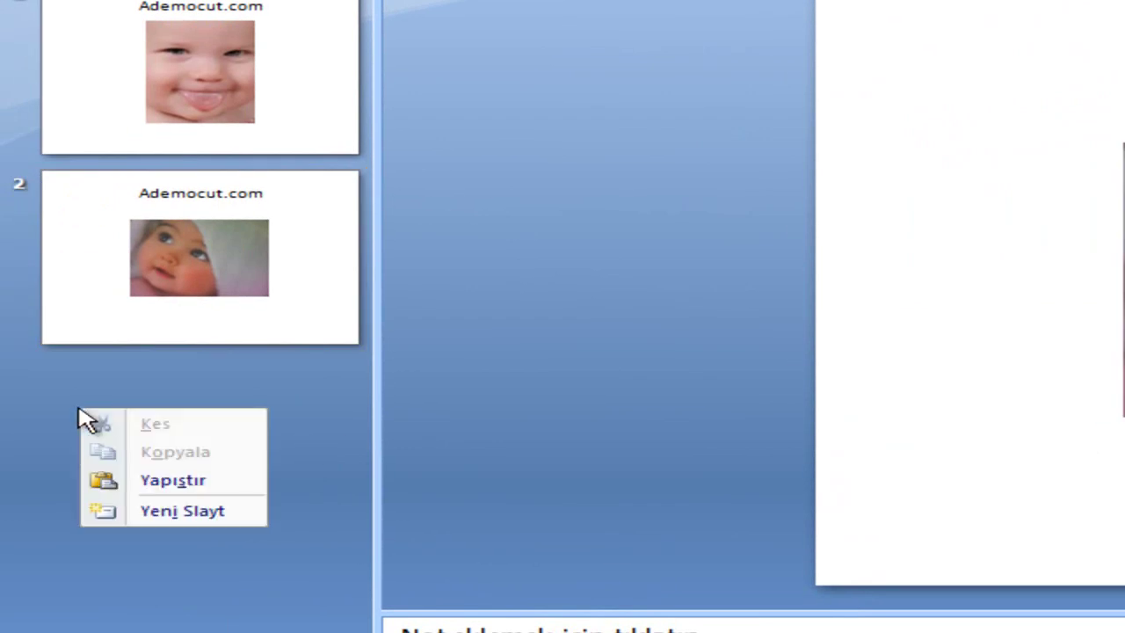
{"action": "left_click", "coordinate": [162, 511]}
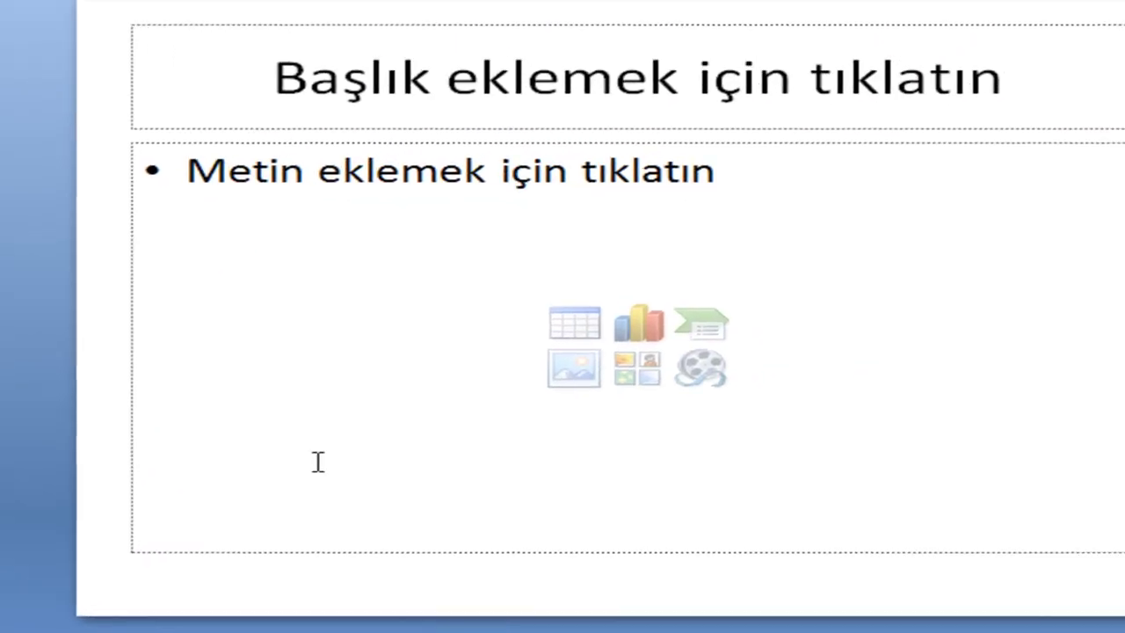
{"action": "left_click", "coordinate": [483, 120]}
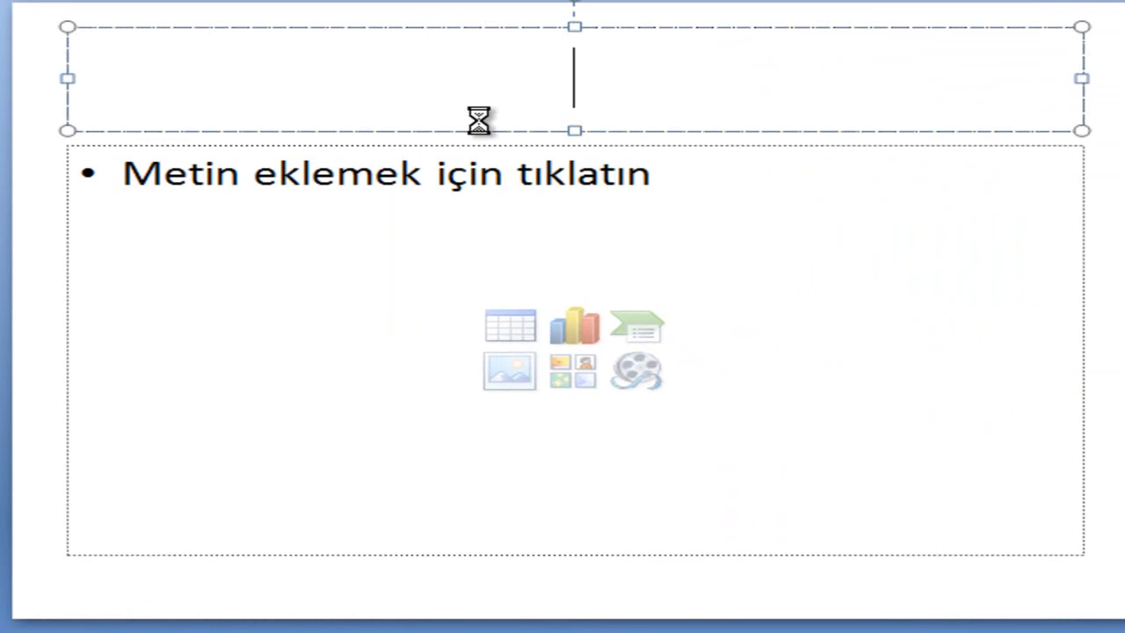
{"action": "type", "text": "Ademocut.com"}
Insert photo 3 into the content area, enlarge it and position it under the title
{"action": "left_click", "coordinate": [517, 377]}
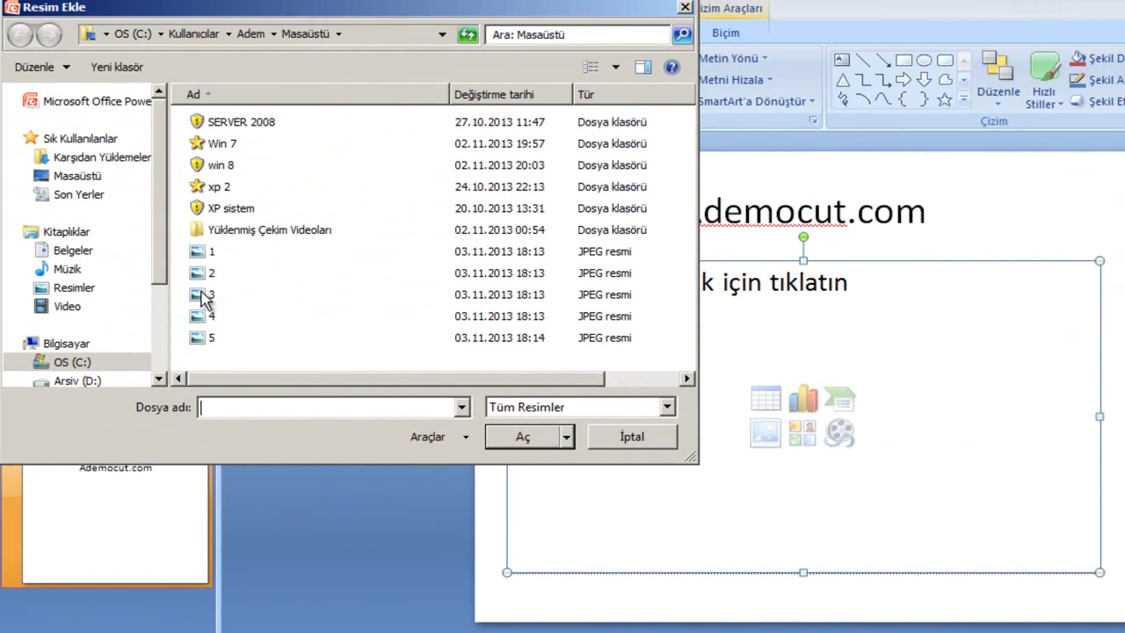
{"action": "left_click", "coordinate": [216, 295]}
{"action": "left_click", "coordinate": [521, 439]}
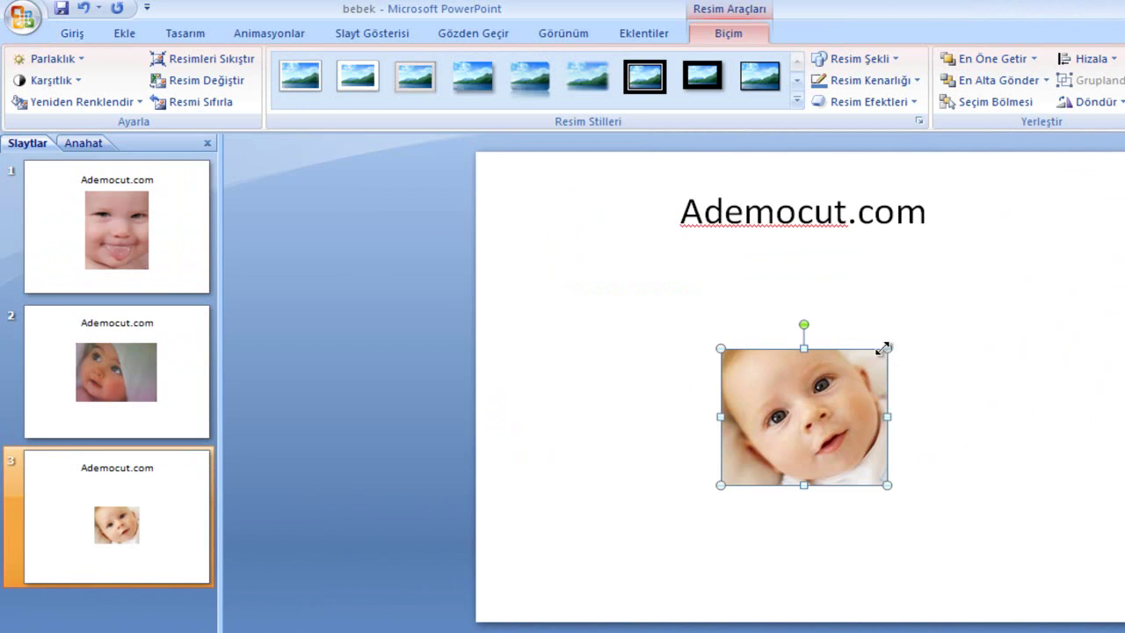
{"action": "left_click_drag", "start_coordinate": [887, 348], "coordinate": [1000, 259]}
{"action": "left_click_drag", "start_coordinate": [861, 335], "coordinate": [814, 347]}
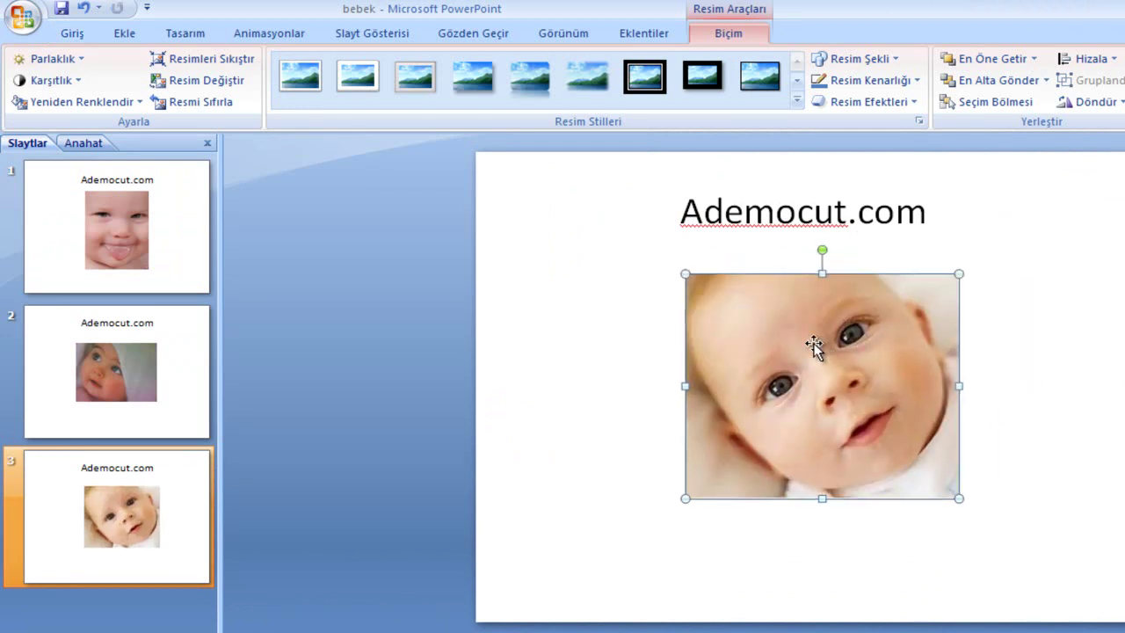
{"action": "left_click", "coordinate": [89, 624]}
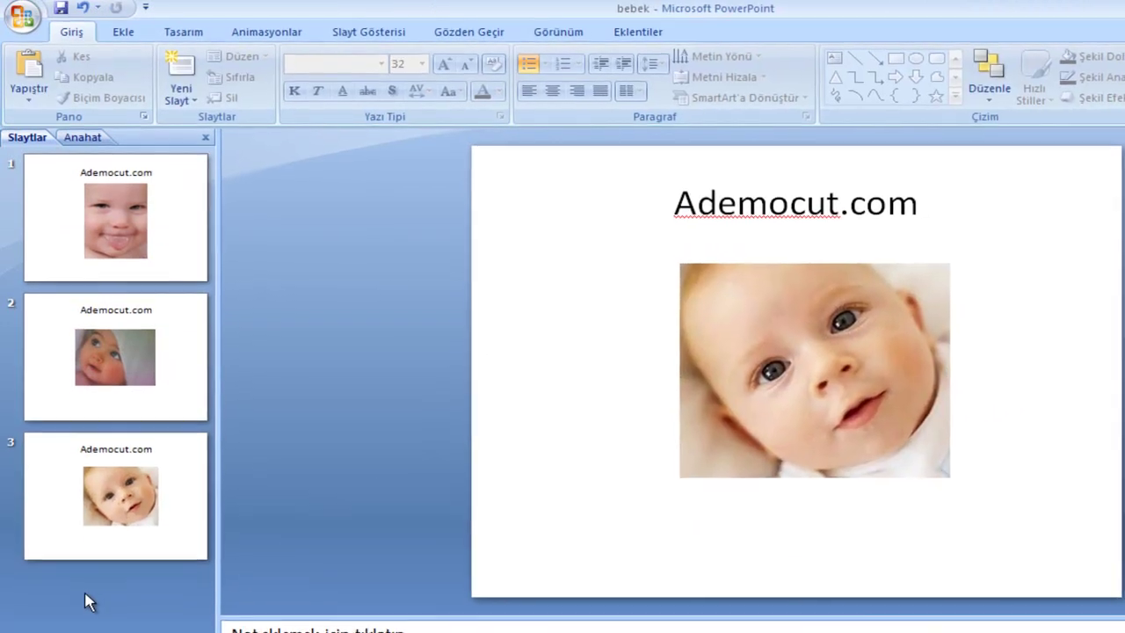
Add a fourth slide titled Ademocut.com
{"action": "right_click", "coordinate": [84, 575]}
{"action": "left_click", "coordinate": [114, 567]}
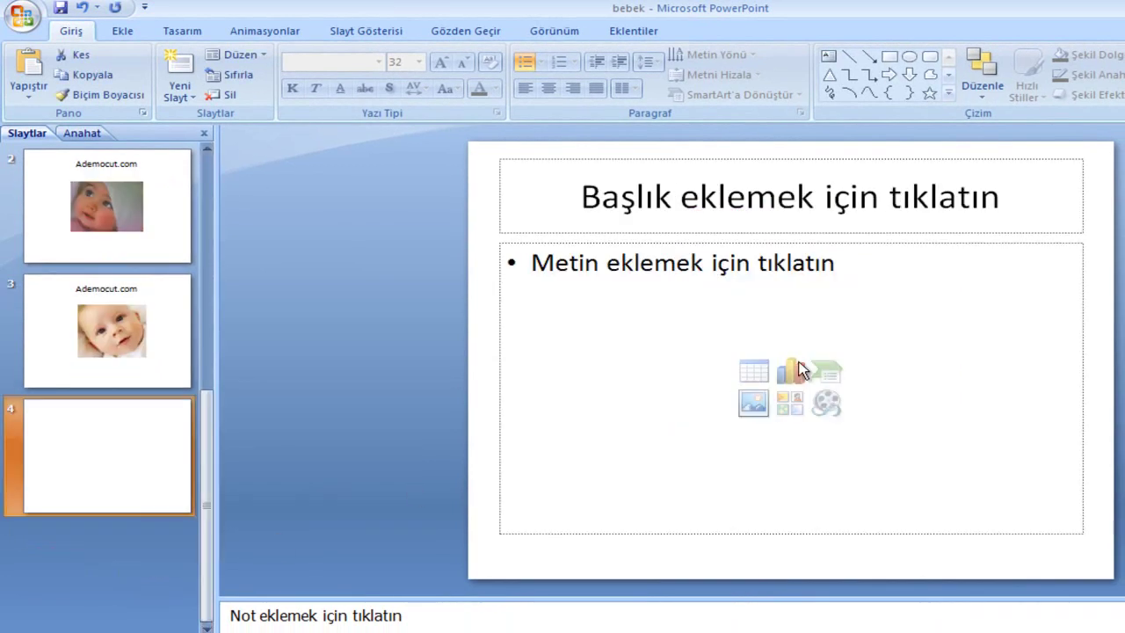
{"action": "left_click", "coordinate": [827, 211]}
{"action": "type", "text": "Ademocut.com"}
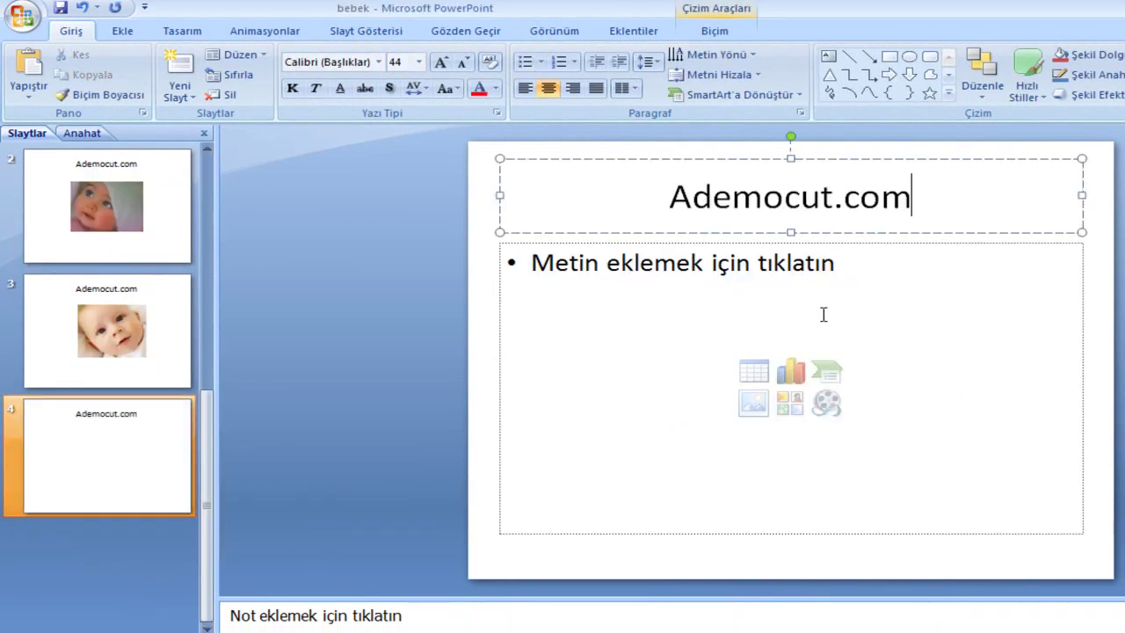
Insert photo 4, enlarge it from the corner and shift it toward the centre
{"action": "left_click", "coordinate": [754, 404]}
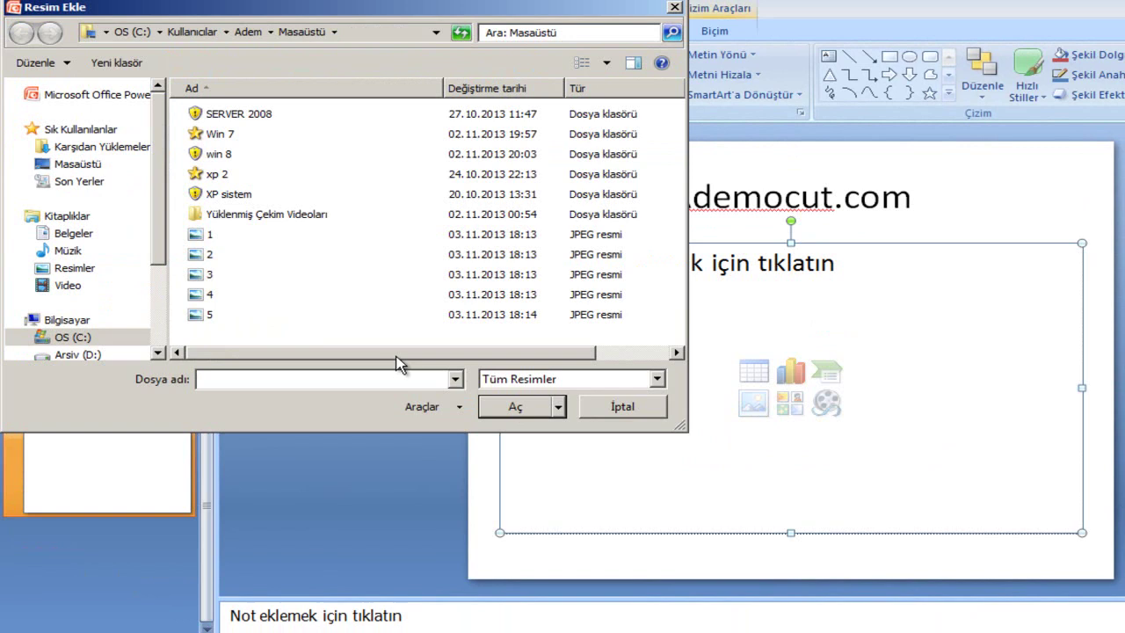
{"action": "left_click", "coordinate": [223, 297]}
{"action": "left_click", "coordinate": [499, 407]}
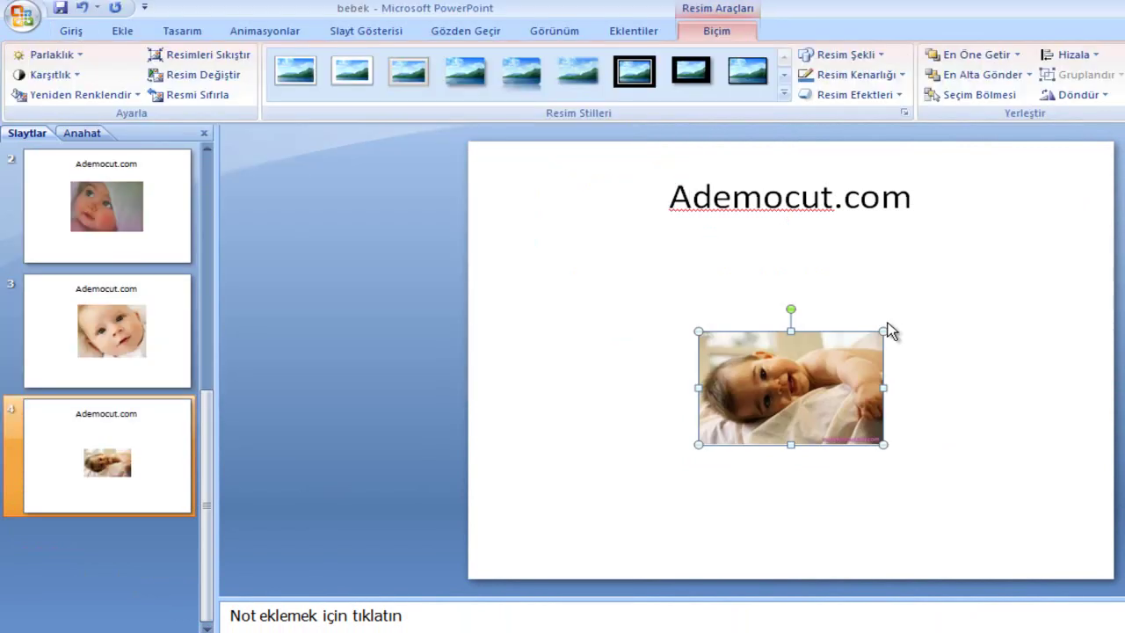
{"action": "left_click_drag", "start_coordinate": [939, 255], "coordinate": [939, 251]}
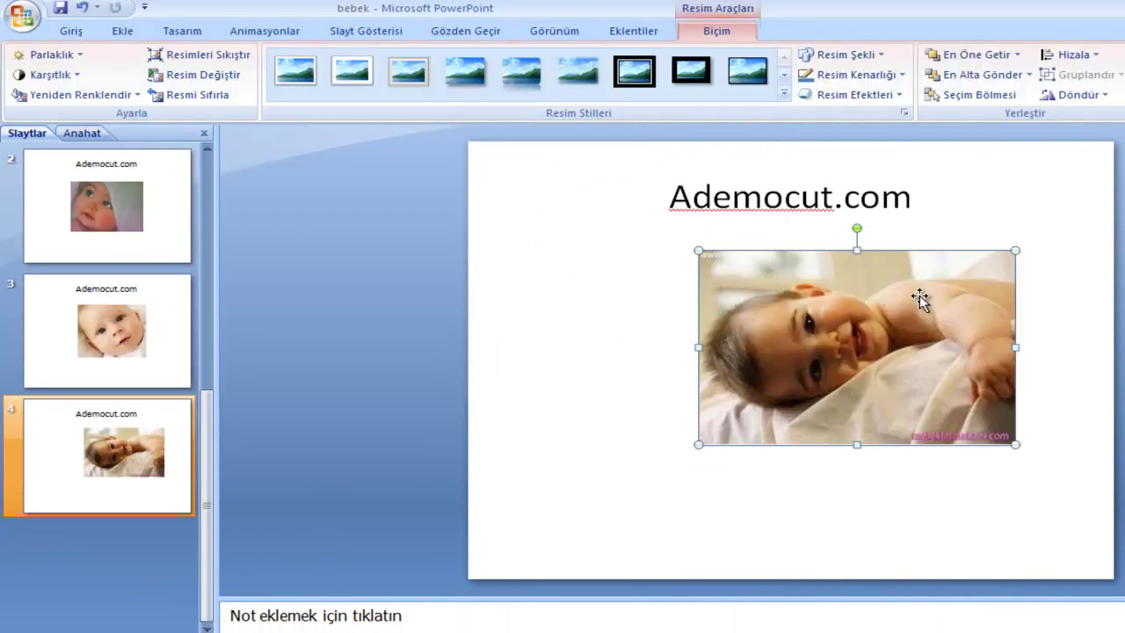
{"action": "left_click_drag", "start_coordinate": [853, 311], "coordinate": [793, 319]}
{"action": "left_click", "coordinate": [754, 480]}
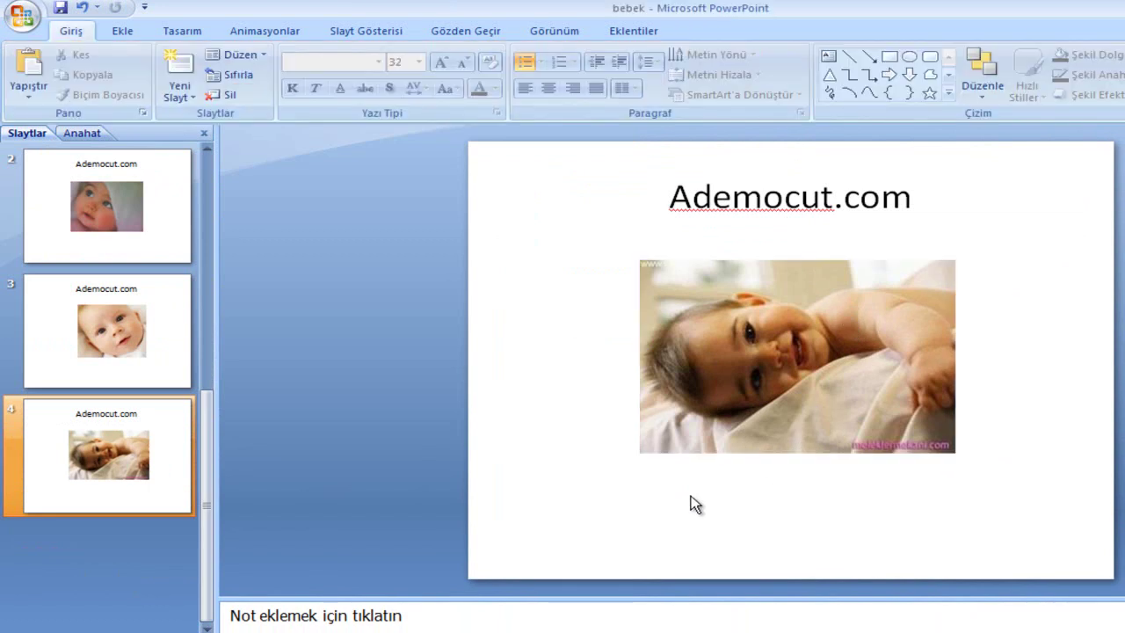
{"action": "left_click", "coordinate": [121, 582]}
Add a fifth slide and paste Ademocut.com as its title
{"action": "right_click", "coordinate": [104, 554]}
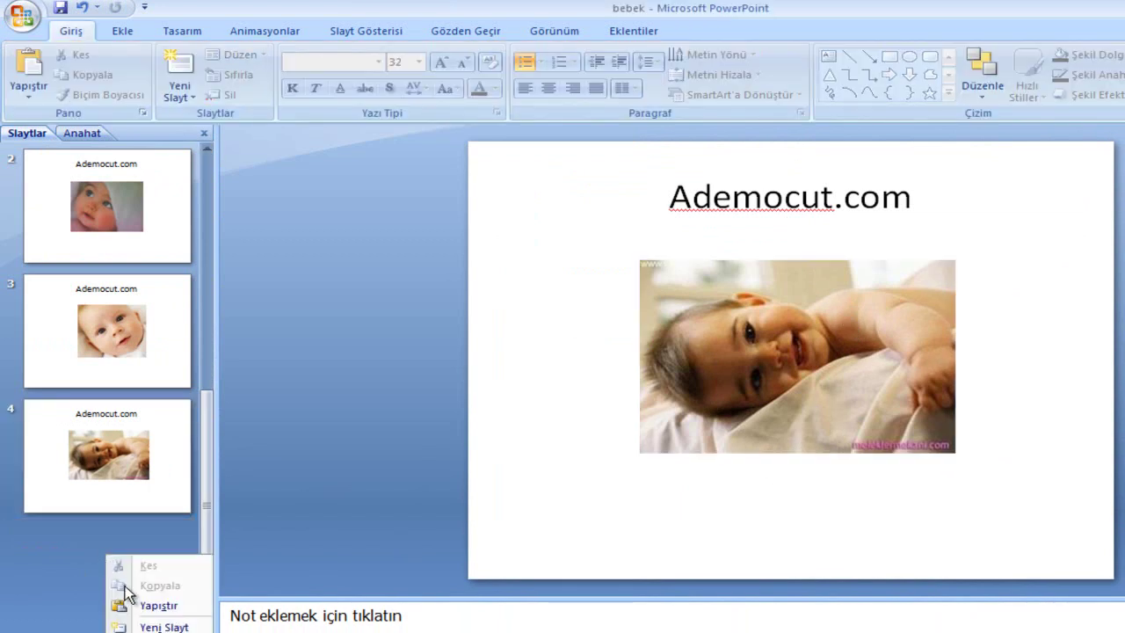
{"action": "left_click", "coordinate": [142, 627]}
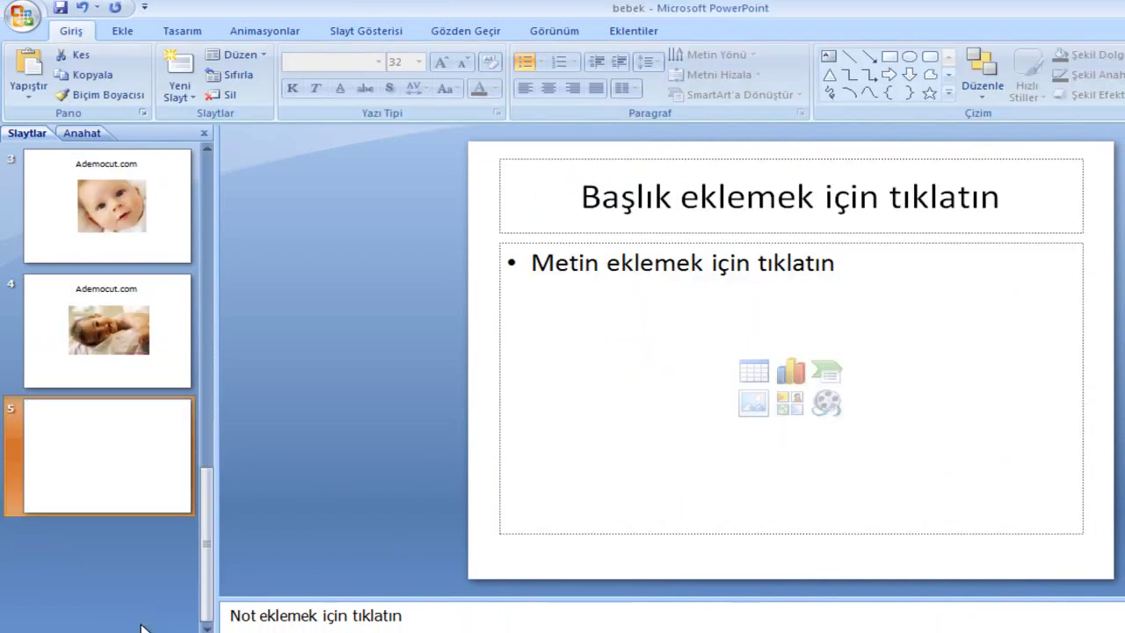
{"action": "left_click", "coordinate": [763, 206]}
{"action": "type", "text": "Ademocut.com"}
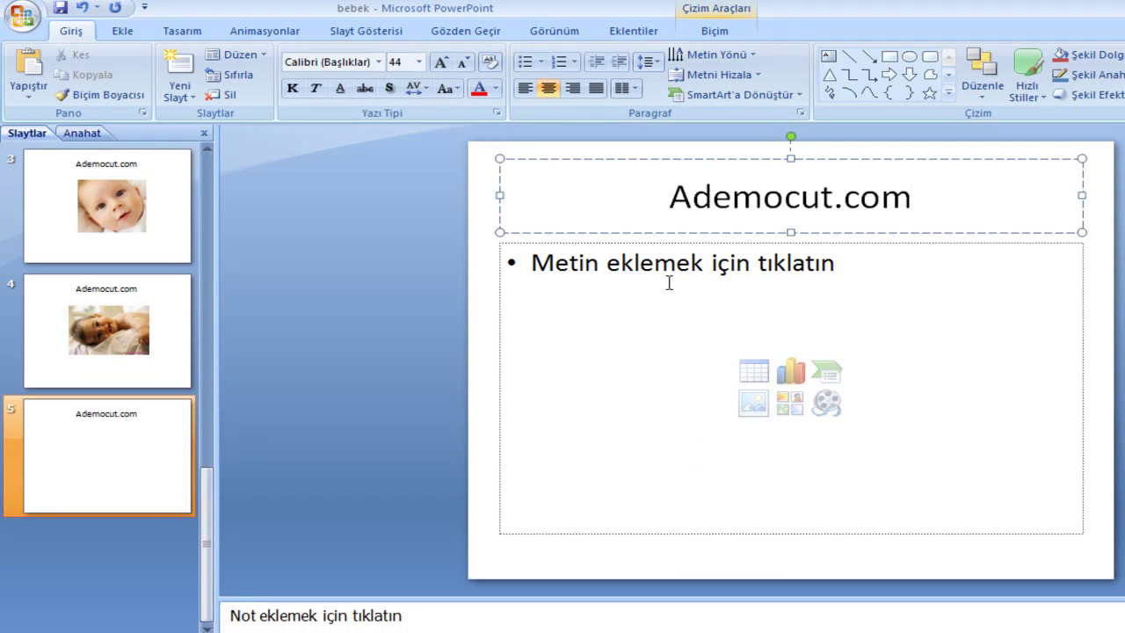
Insert photo 5, enlarge it from the corner and shift it slightly left
{"action": "left_click", "coordinate": [684, 328]}
{"action": "left_click", "coordinate": [753, 407]}
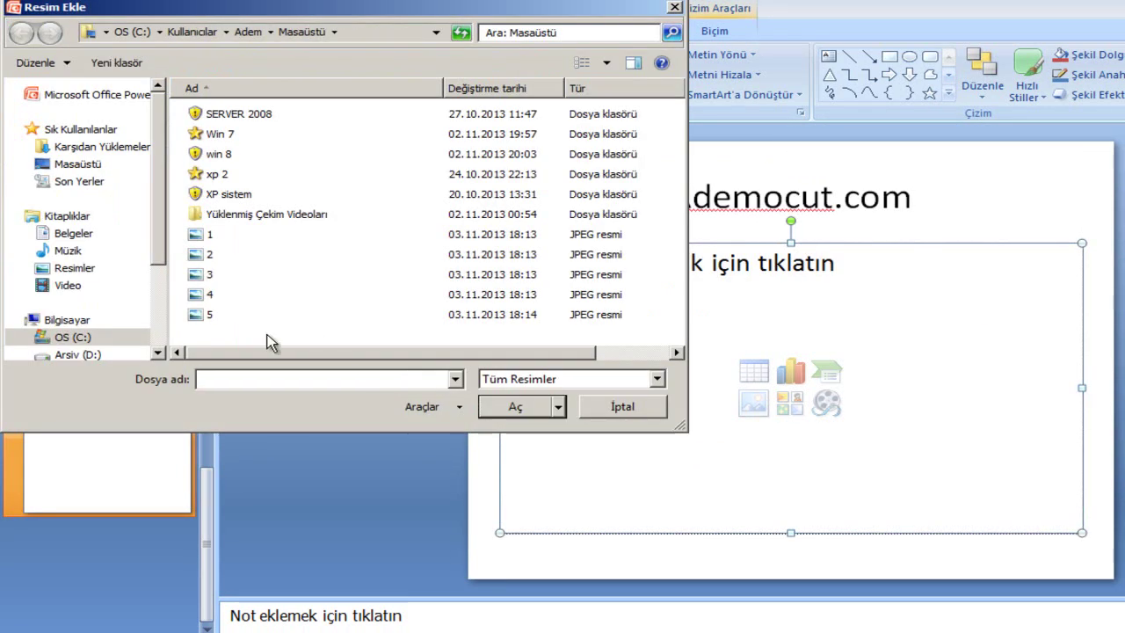
{"action": "left_click", "coordinate": [211, 316]}
{"action": "left_click", "coordinate": [517, 415]}
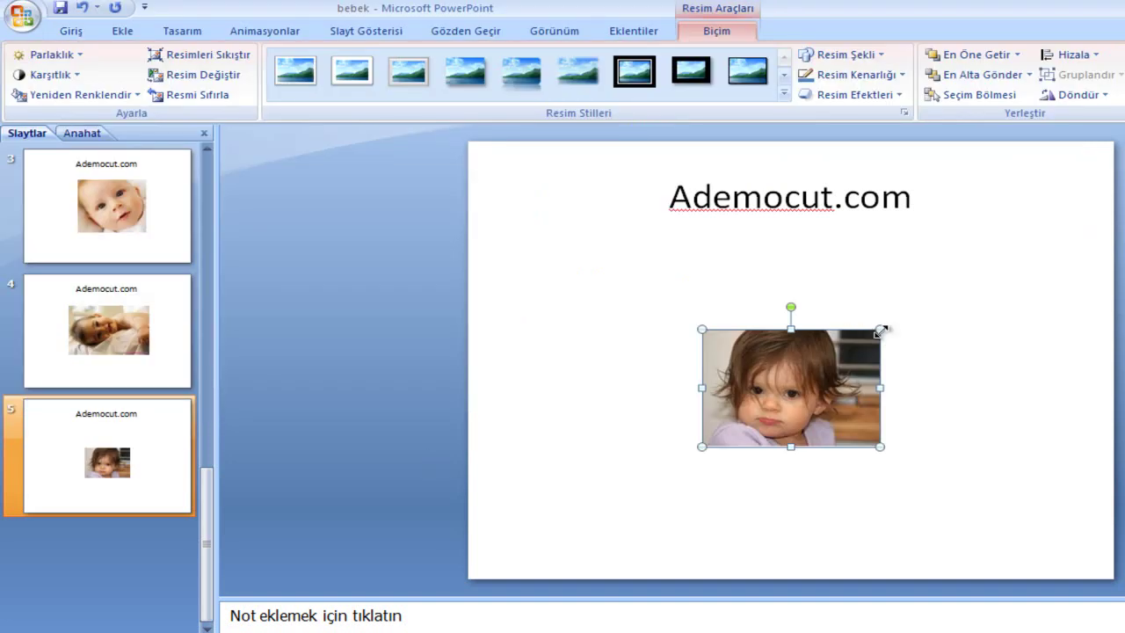
{"action": "left_click_drag", "start_coordinate": [934, 271], "coordinate": [975, 269]}
{"action": "left_click_drag", "start_coordinate": [861, 307], "coordinate": [839, 316]}
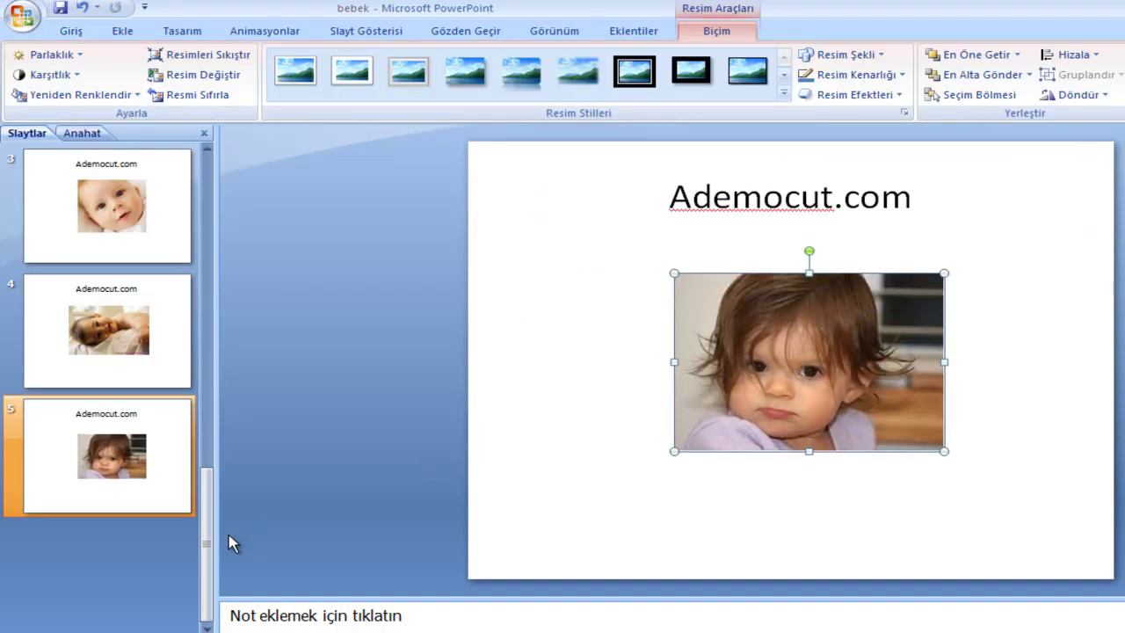
Add a sixth slide titled Ademocut.com
{"action": "right_click", "coordinate": [146, 562]}
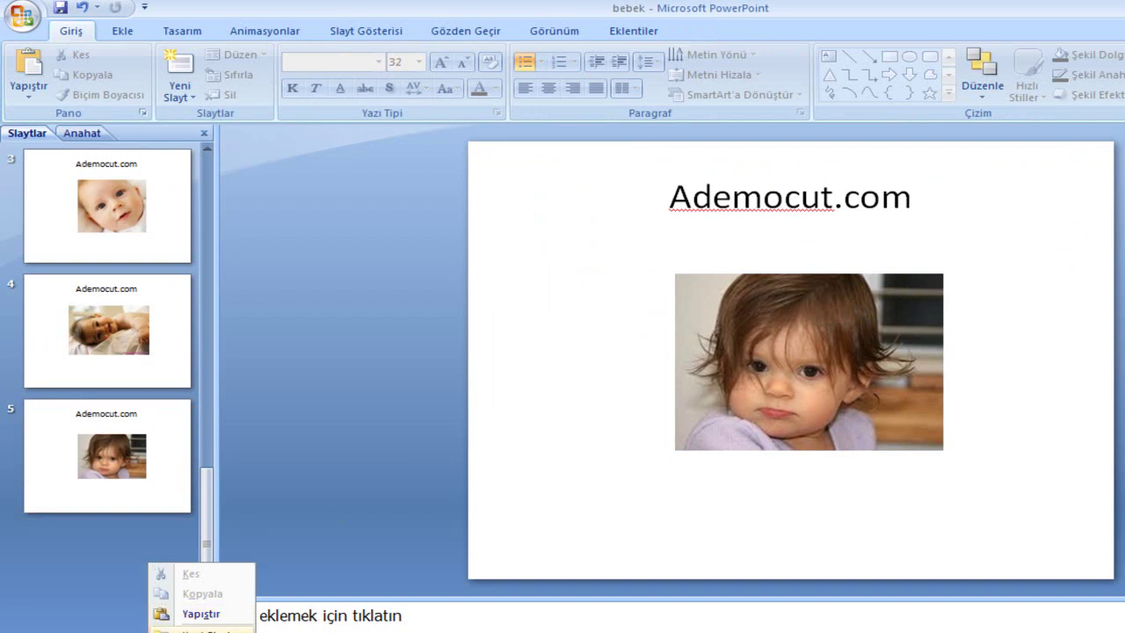
{"action": "left_click", "coordinate": [201, 630]}
{"action": "left_click", "coordinate": [732, 202]}
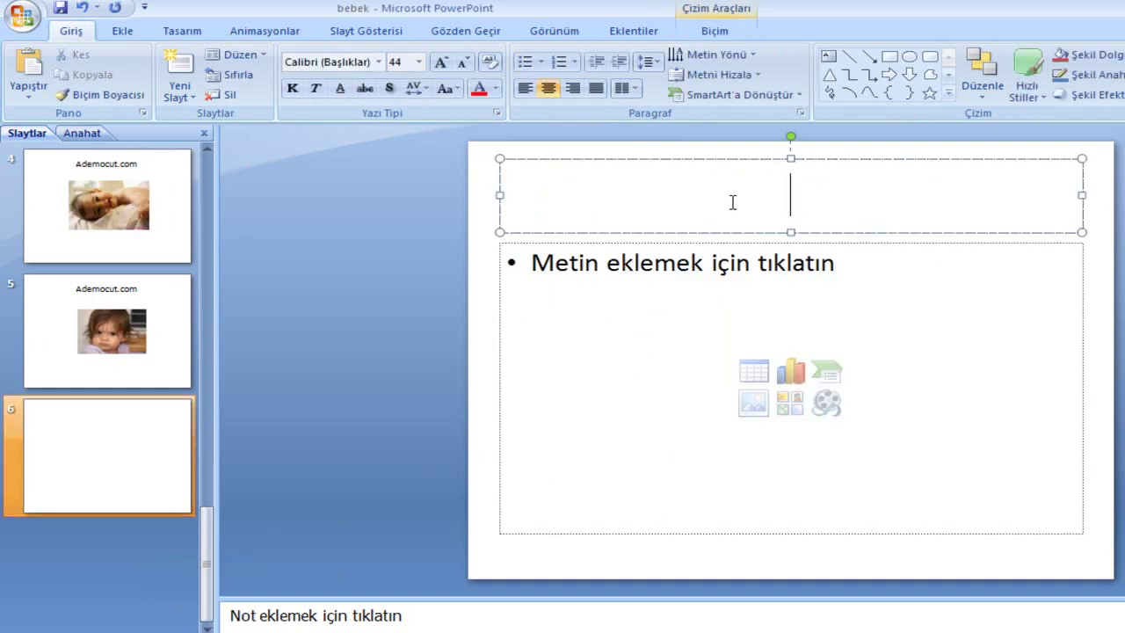
{"action": "type", "text": "Ademocut.com"}
Enter 'Umarım Beğenmişinizdir ☺' as the slide's bullet text
{"action": "left_click", "coordinate": [724, 304]}
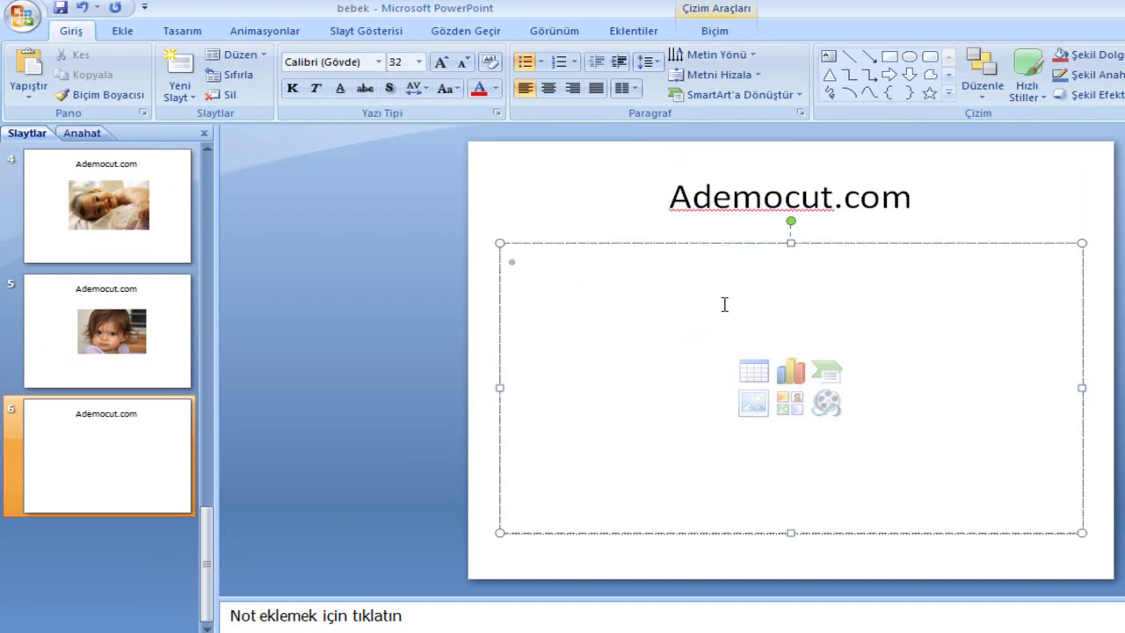
{"action": "type", "text": "Uma"}
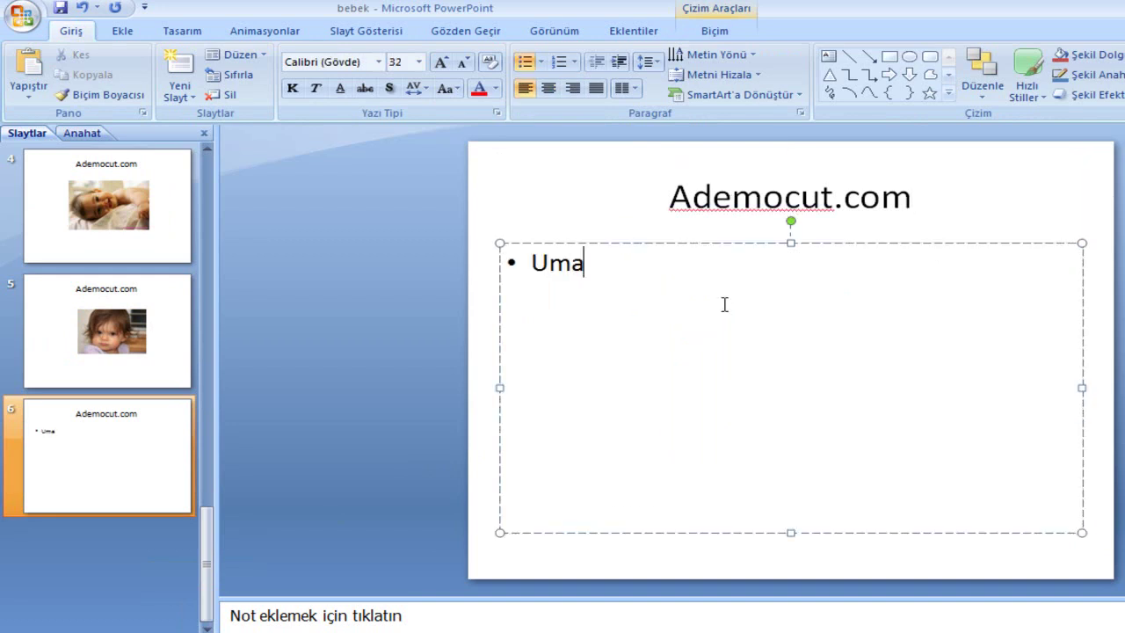
{"action": "type", "text": "rım Beğe"}
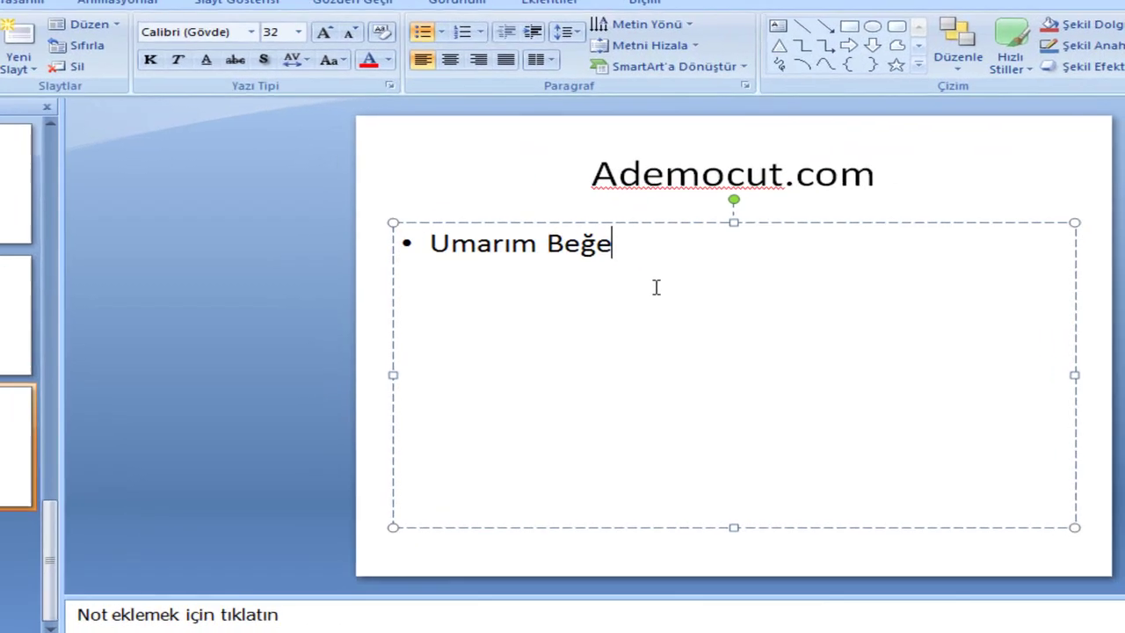
{"action": "type", "text": "nmişinizdir ☺"}
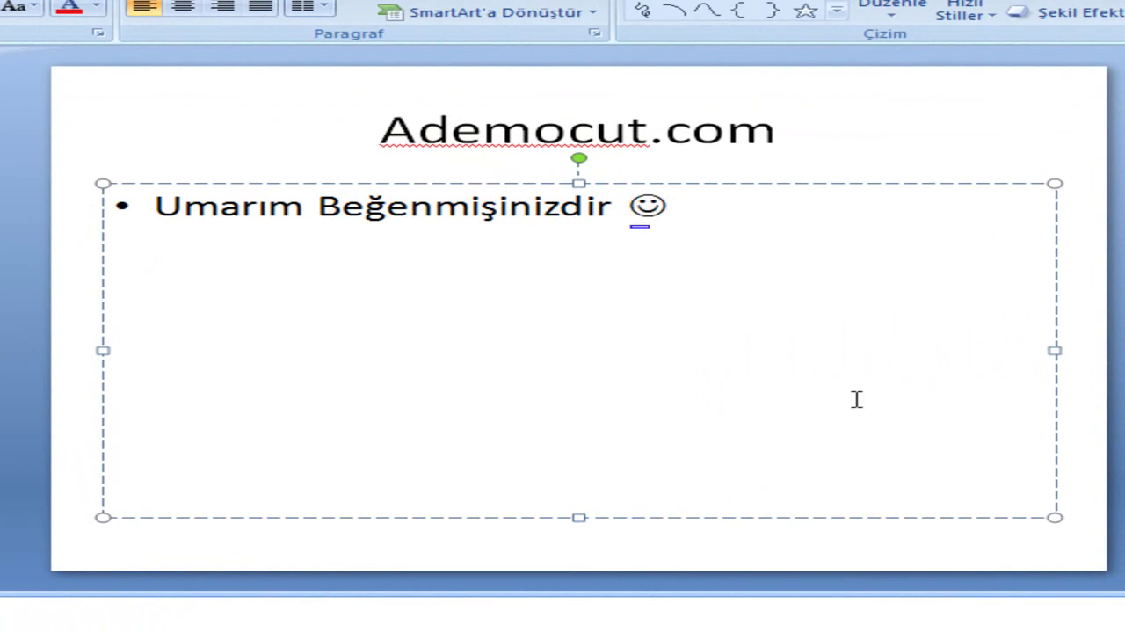
{"action": "left_click", "coordinate": [321, 143]}
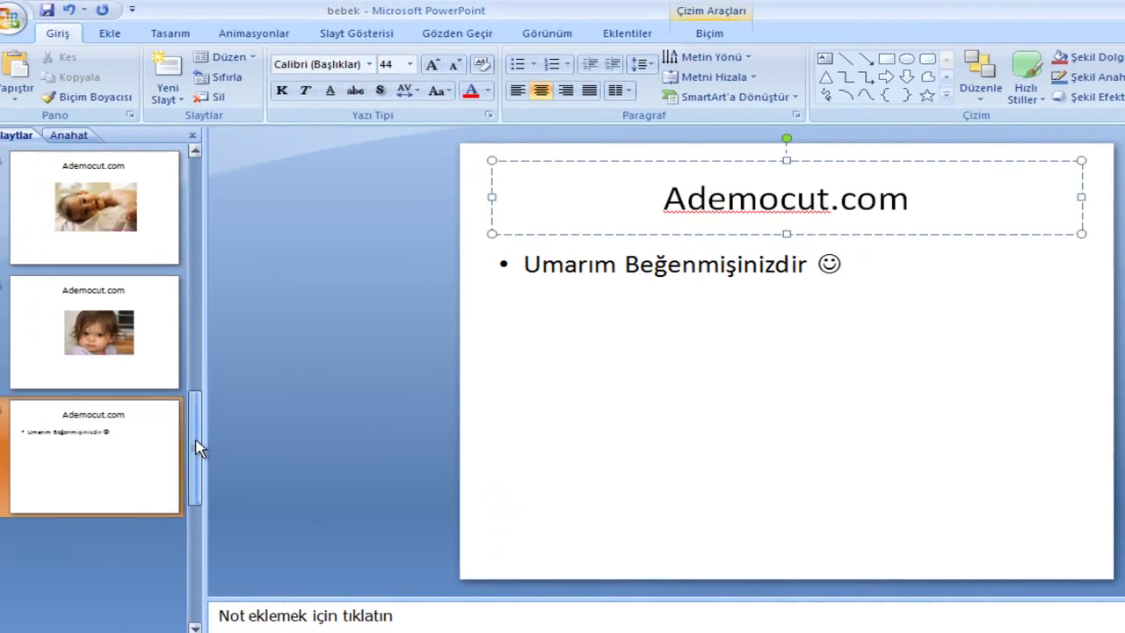
{"action": "left_click_drag", "start_coordinate": [196, 447], "coordinate": [181, 214]}
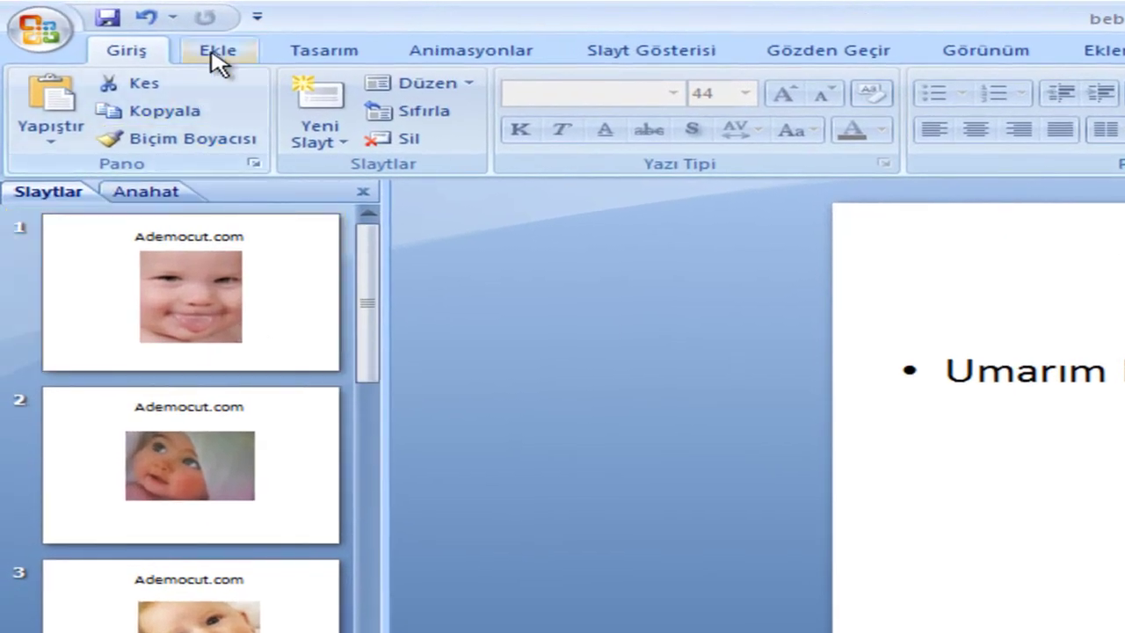
Insert the '01 - Melek' sound from file on the closing slide, then delete it
{"action": "left_click", "coordinate": [216, 51]}
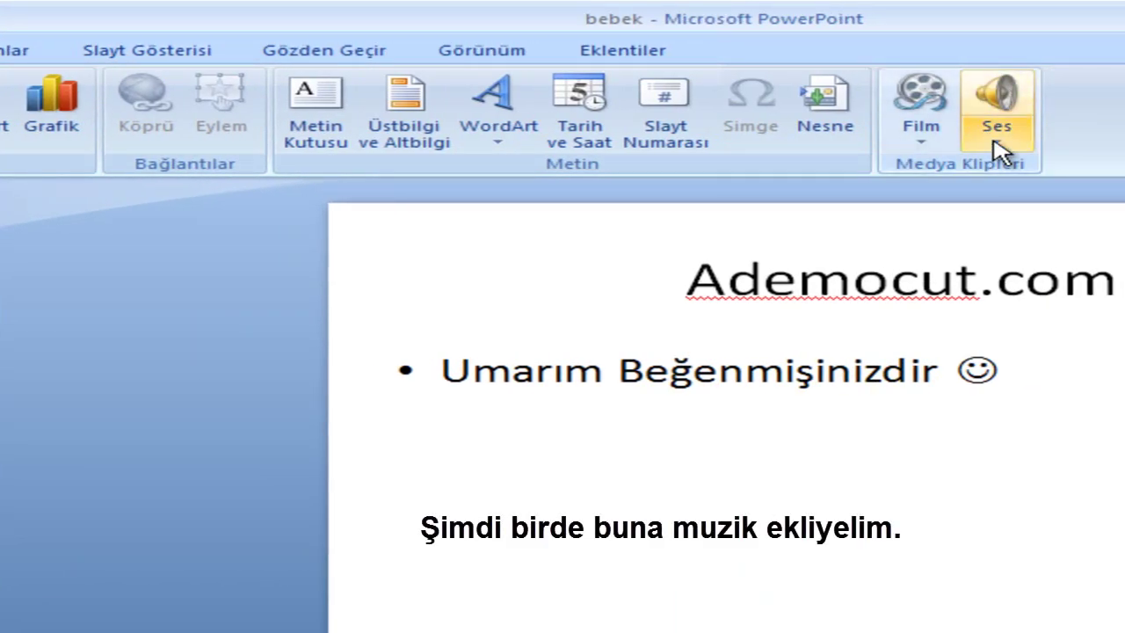
{"action": "left_click", "coordinate": [997, 148]}
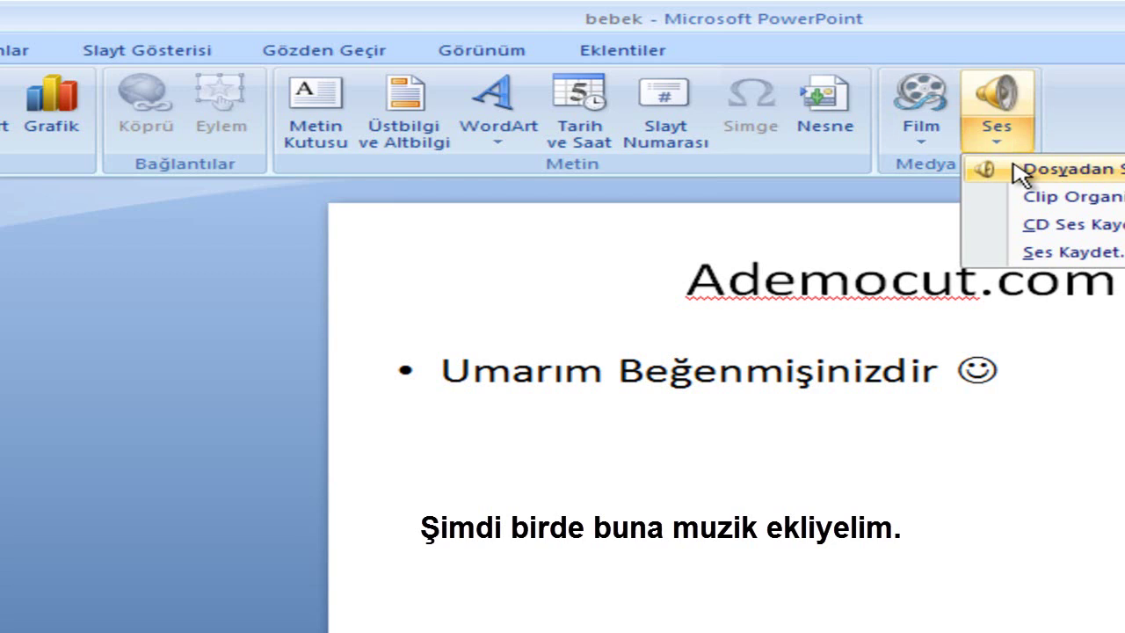
{"action": "left_click", "coordinate": [1020, 172]}
{"action": "left_click", "coordinate": [261, 338]}
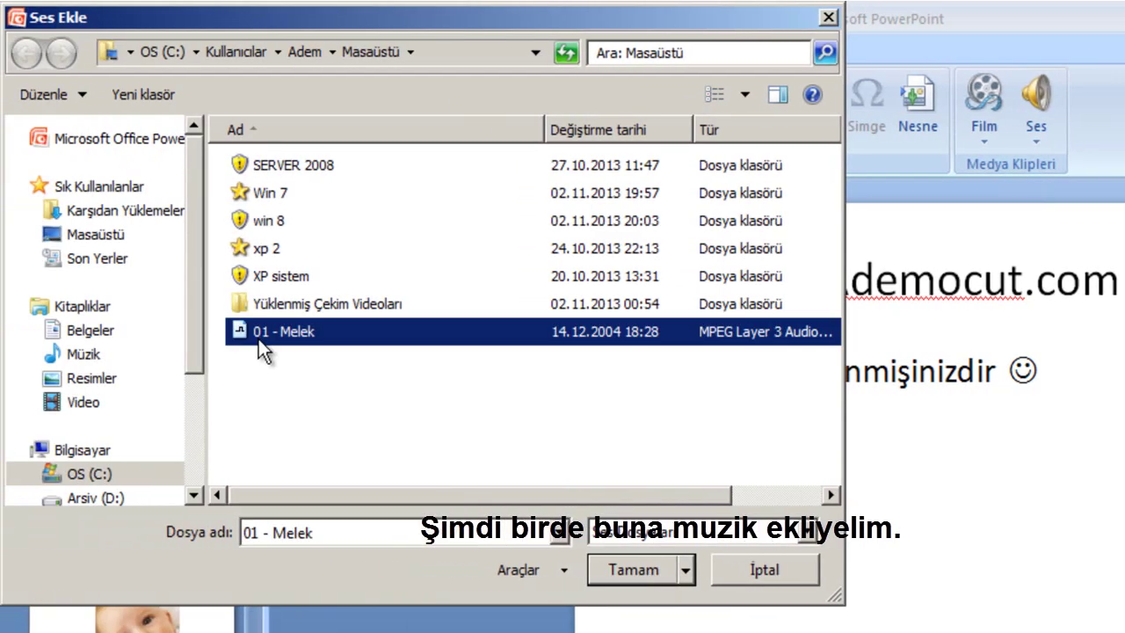
{"action": "left_click", "coordinate": [667, 575]}
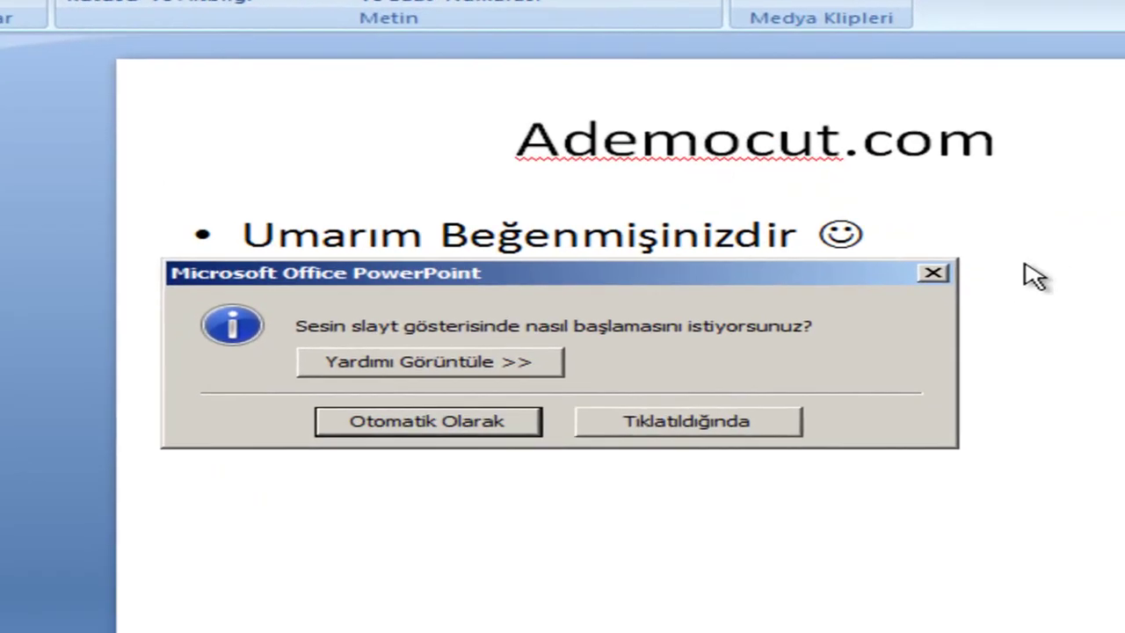
{"action": "left_click", "coordinate": [933, 272]}
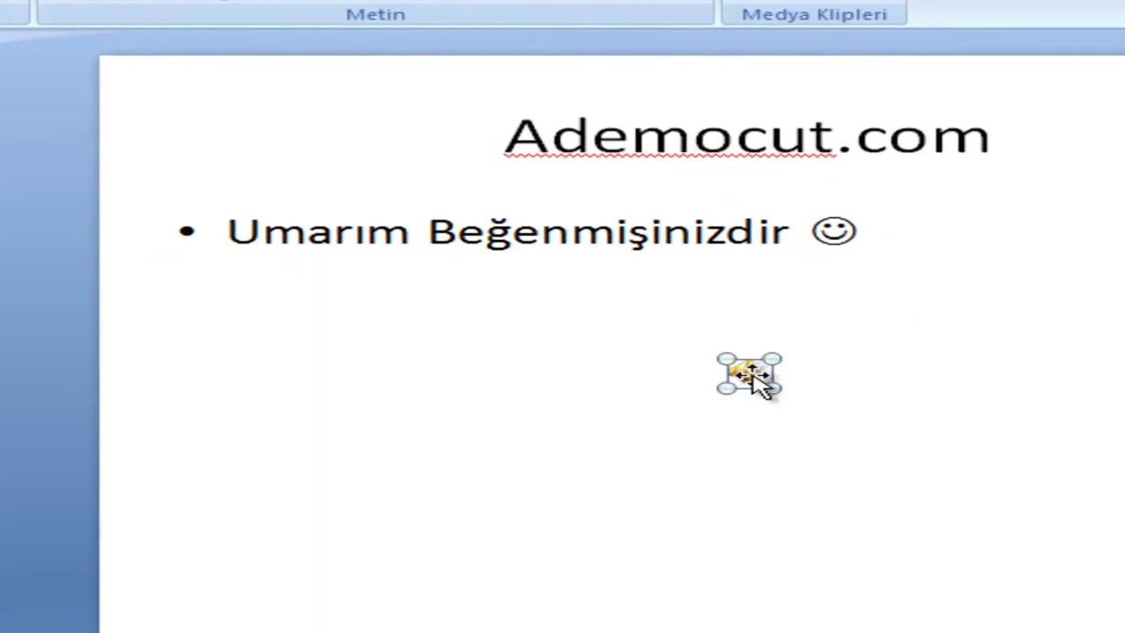
{"action": "key", "text": "Delete"}
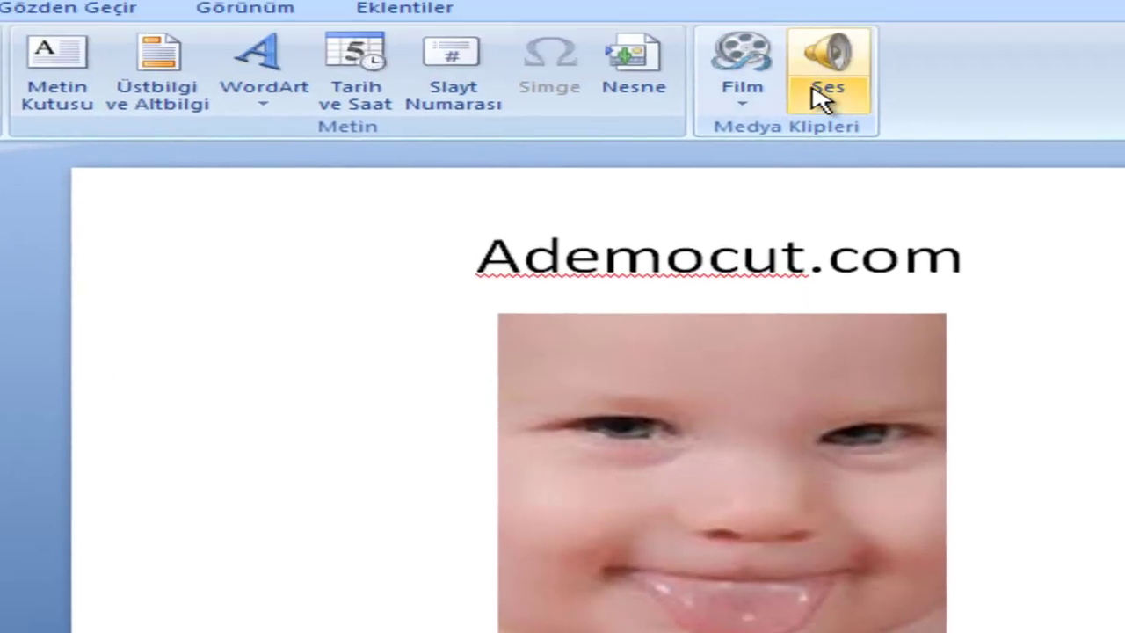
Insert the '01 - Melek' sound from file on slide 1, set to start automatically
{"action": "left_click", "coordinate": [817, 101]}
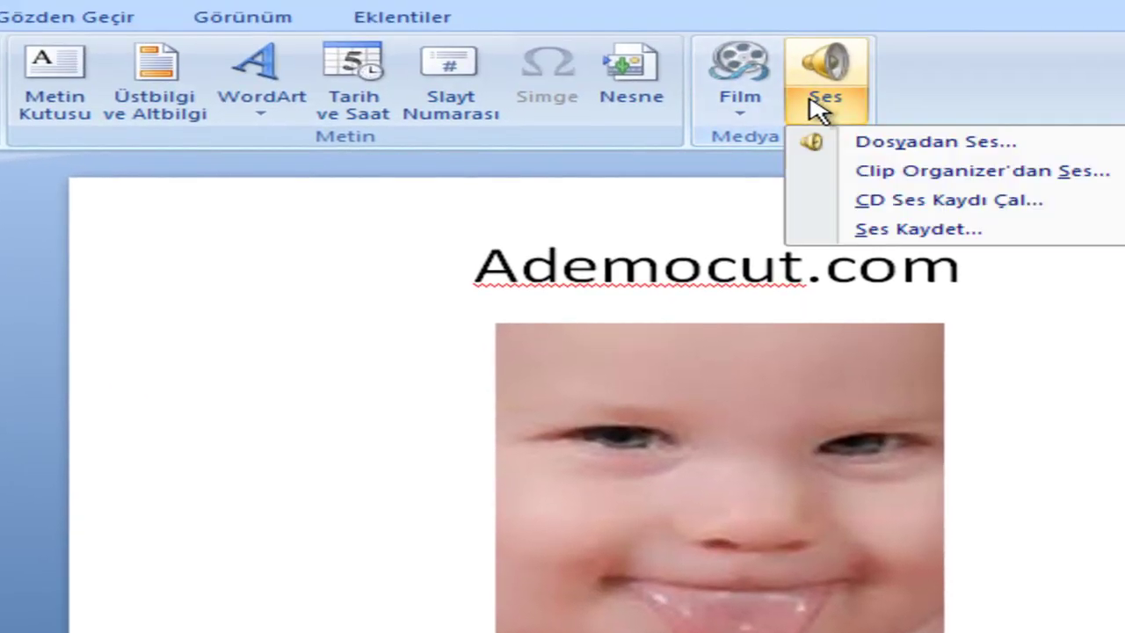
{"action": "left_click", "coordinate": [842, 143]}
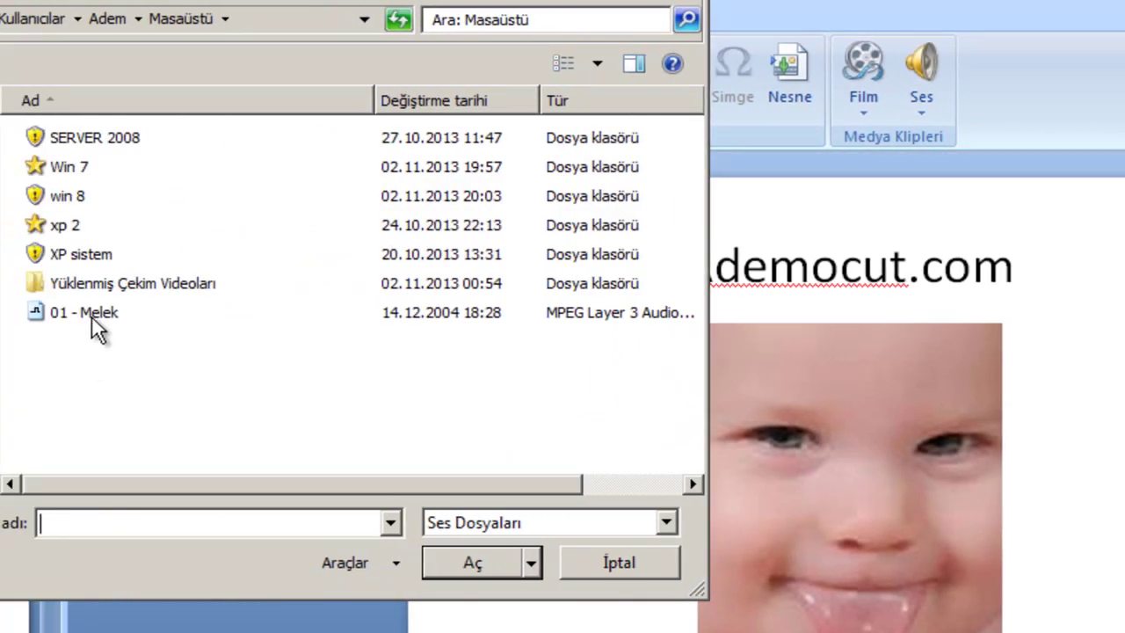
{"action": "left_click", "coordinate": [92, 319]}
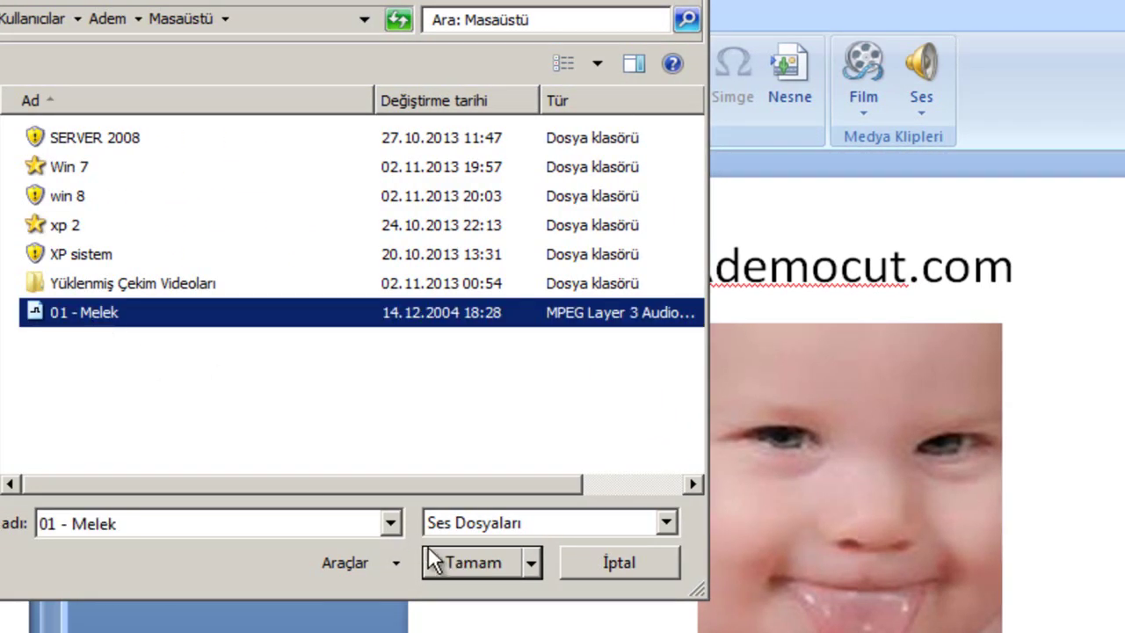
{"action": "left_click", "coordinate": [435, 560]}
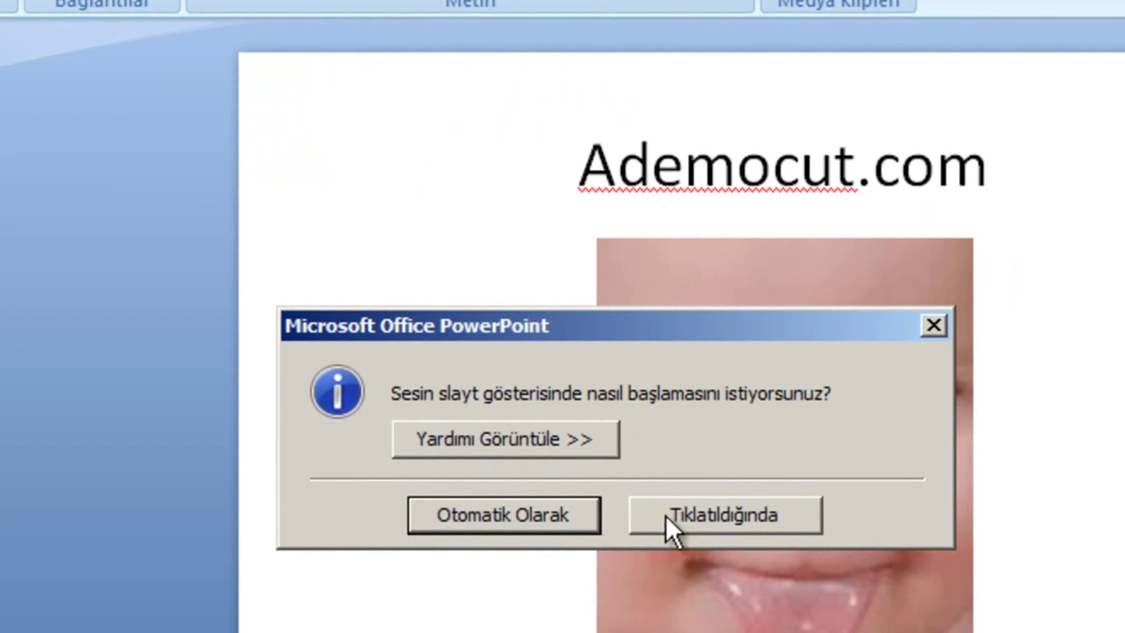
{"action": "left_click", "coordinate": [508, 518]}
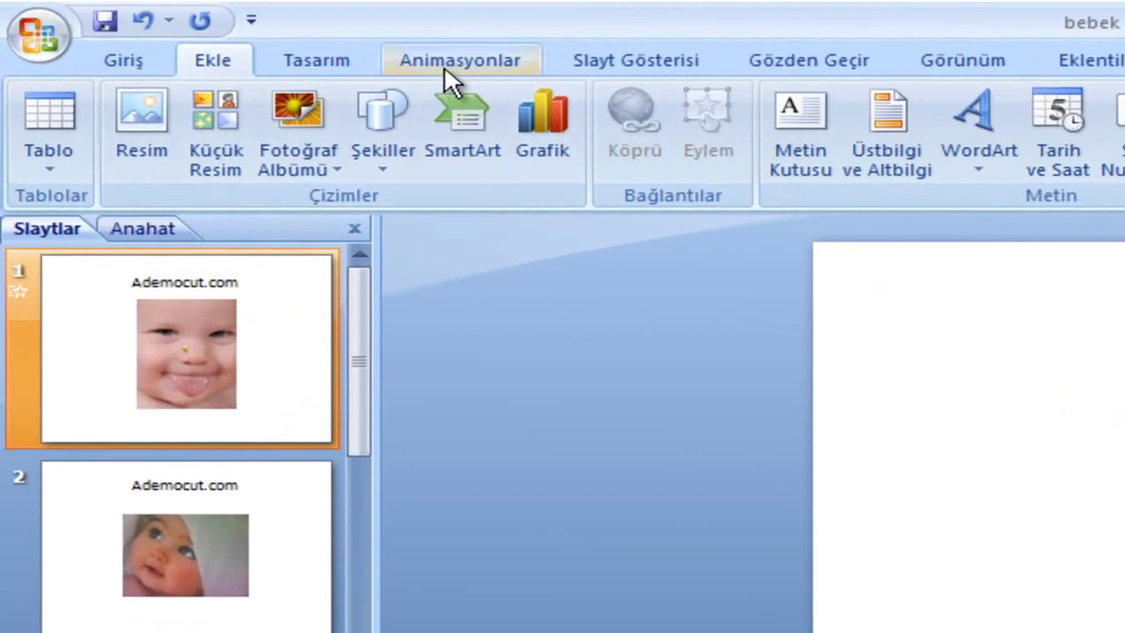
Apply the Dağılma (dissolve) transition to slide 1 from the Animasyonlar tab
{"action": "left_click", "coordinate": [211, 36]}
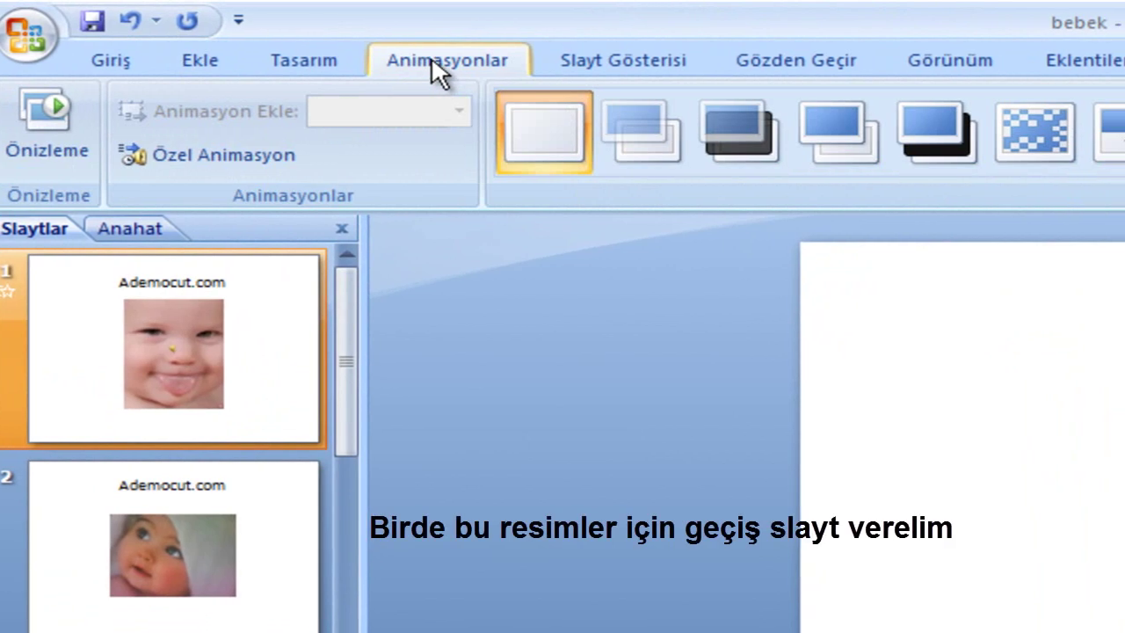
{"action": "left_click", "coordinate": [612, 60]}
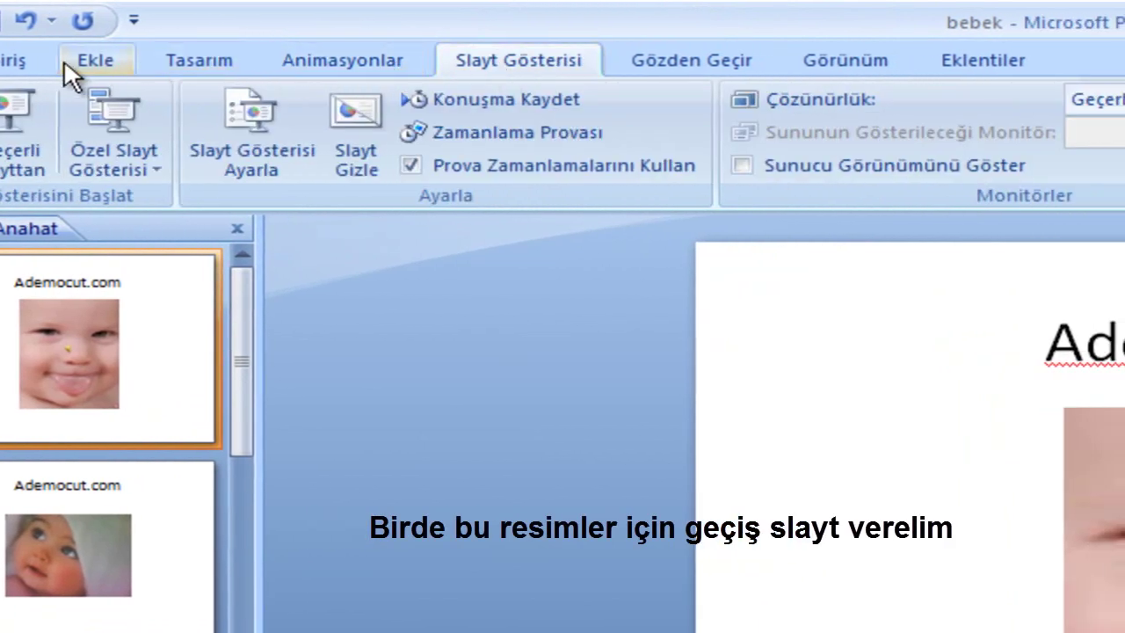
{"action": "left_click", "coordinate": [289, 60]}
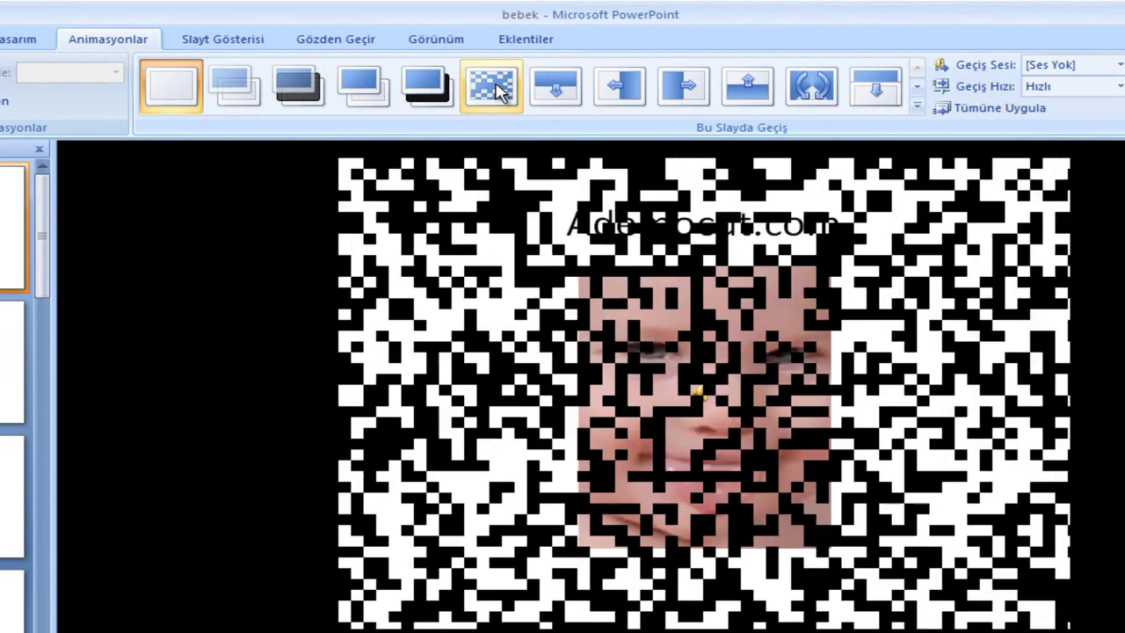
{"action": "left_click", "coordinate": [499, 91]}
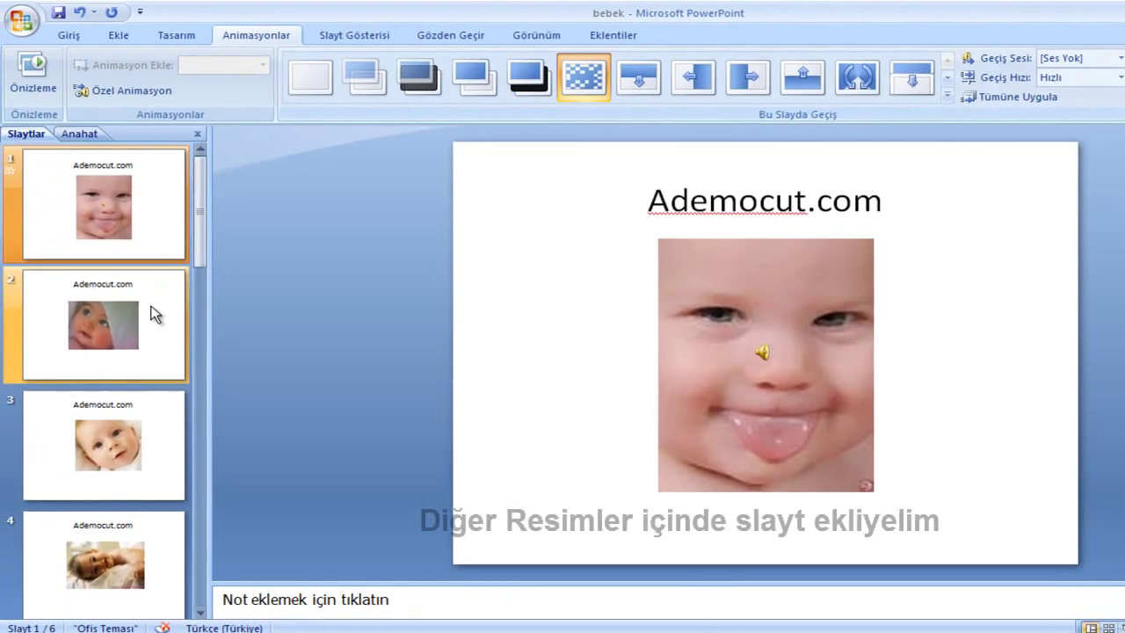
Give slides 2, 3, 4 and 5 the Dağılma transition as well
{"action": "left_click", "coordinate": [150, 314]}
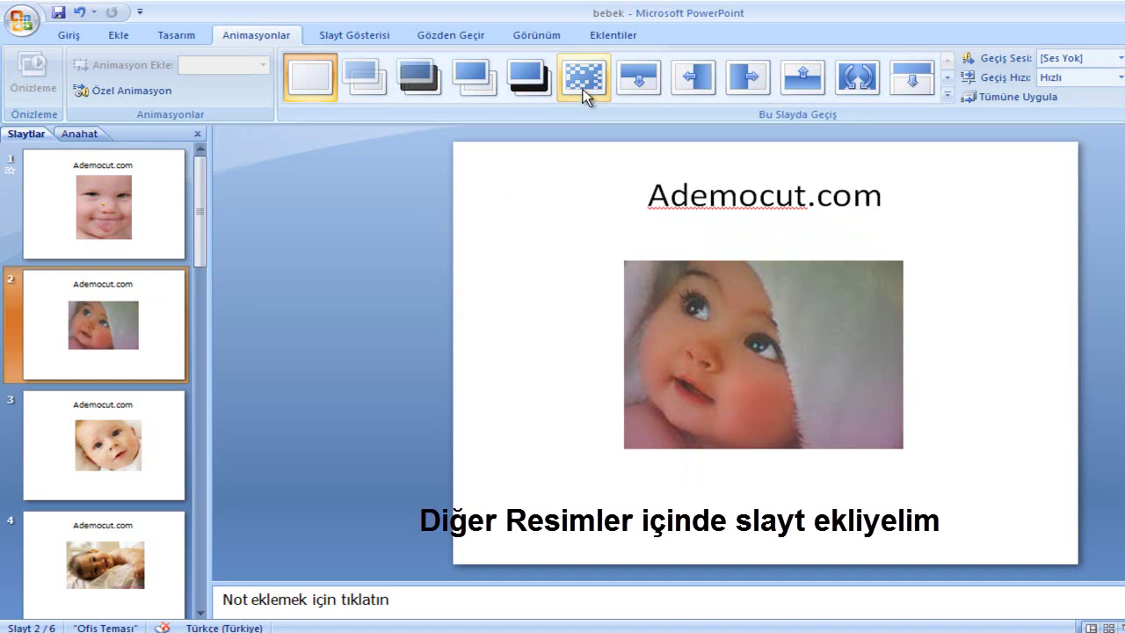
{"action": "left_click", "coordinate": [583, 89]}
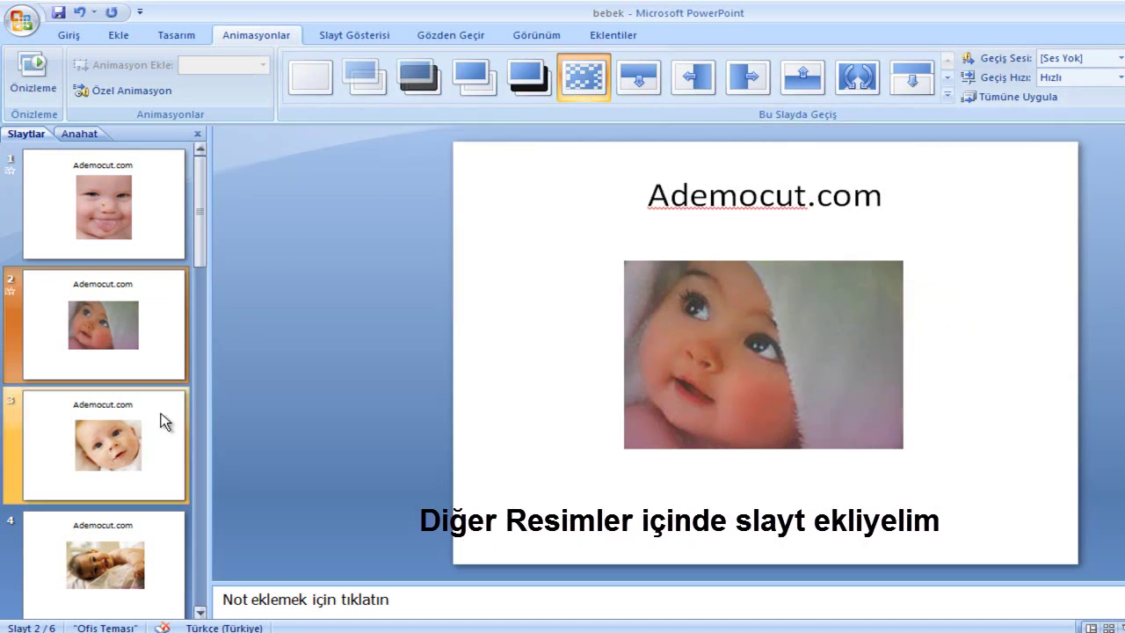
{"action": "left_click", "coordinate": [161, 429]}
{"action": "left_click", "coordinate": [587, 89]}
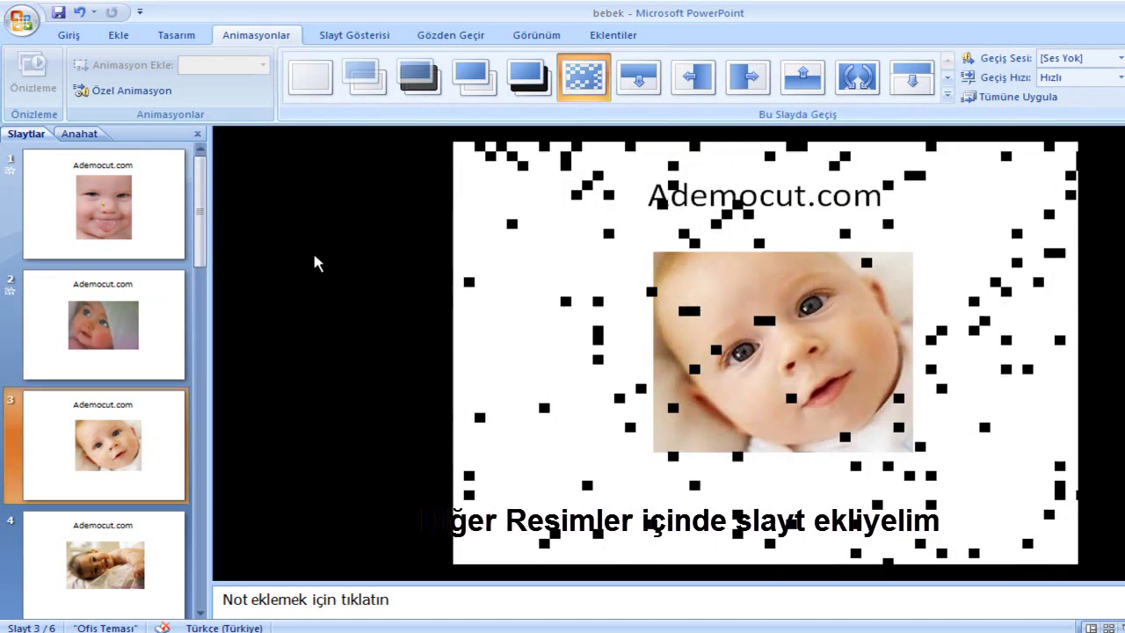
{"action": "left_click_drag", "start_coordinate": [201, 244], "coordinate": [204, 358]}
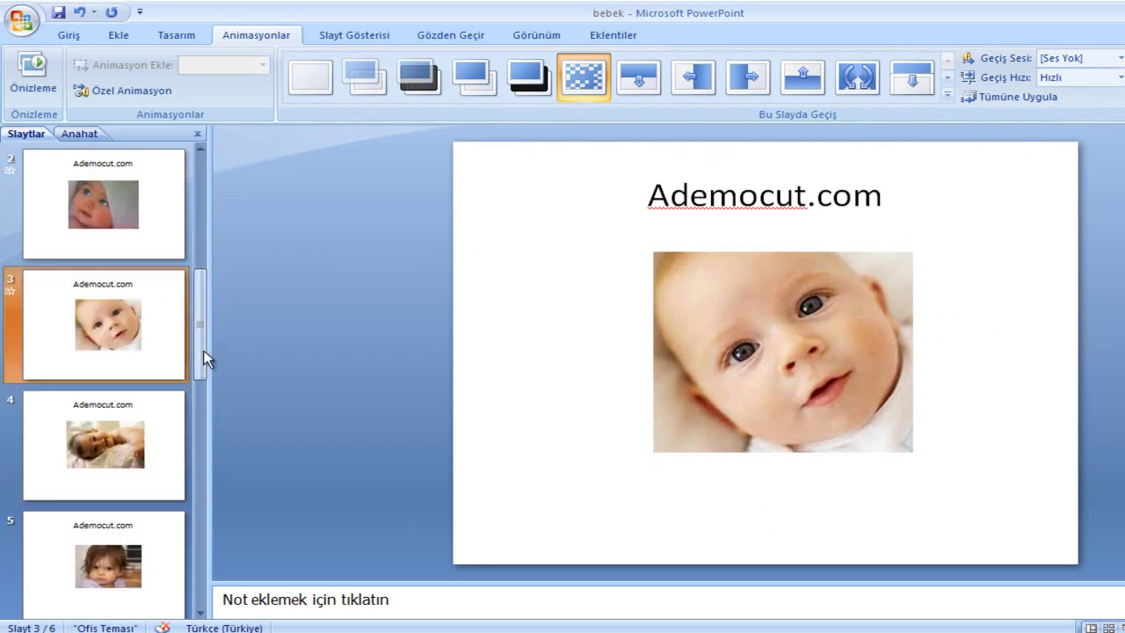
{"action": "left_click", "coordinate": [156, 422]}
{"action": "left_click", "coordinate": [594, 87]}
{"action": "left_click", "coordinate": [170, 532]}
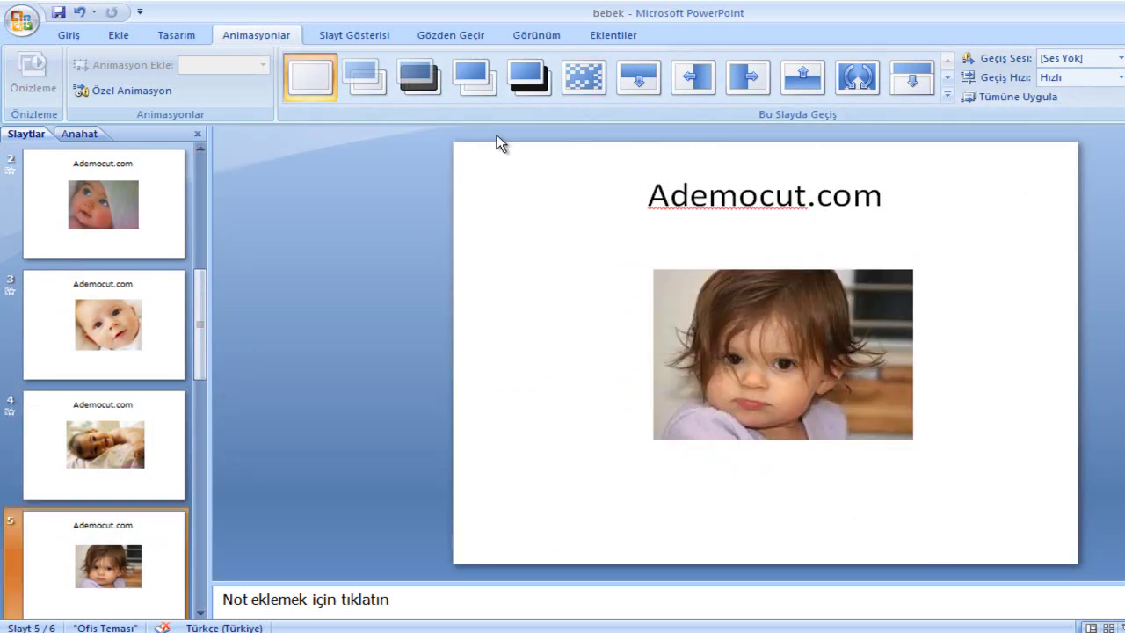
{"action": "left_click", "coordinate": [582, 81]}
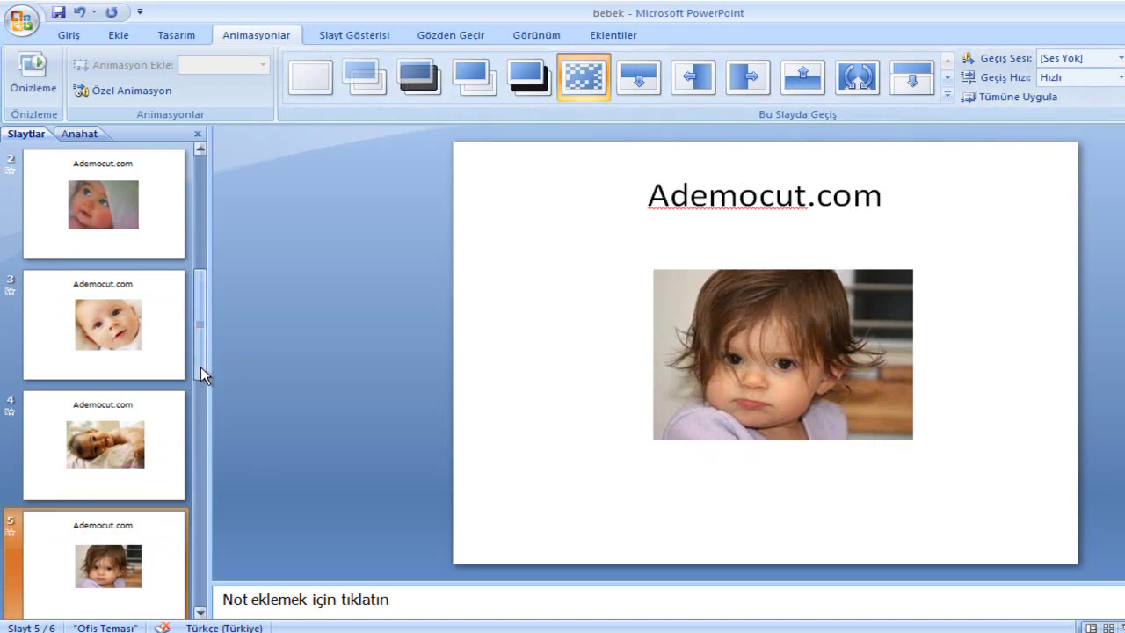
Go to the closing slide 6 and place the cursor in its bullet text
{"action": "left_click_drag", "start_coordinate": [200, 374], "coordinate": [197, 439]}
{"action": "left_click", "coordinate": [147, 552]}
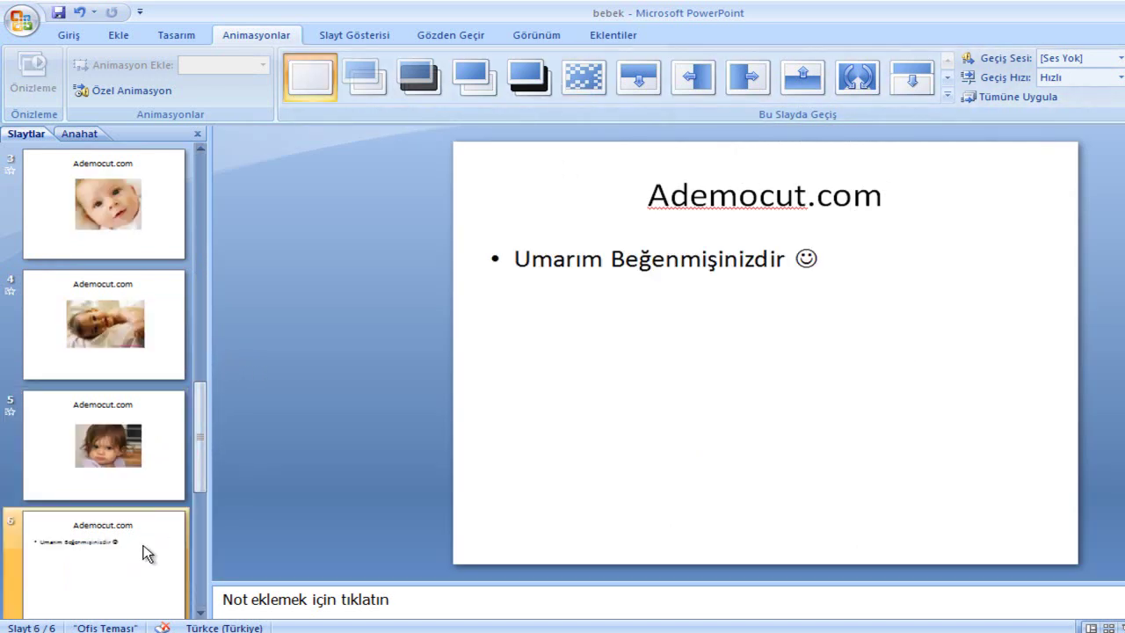
{"action": "left_click", "coordinate": [817, 259]}
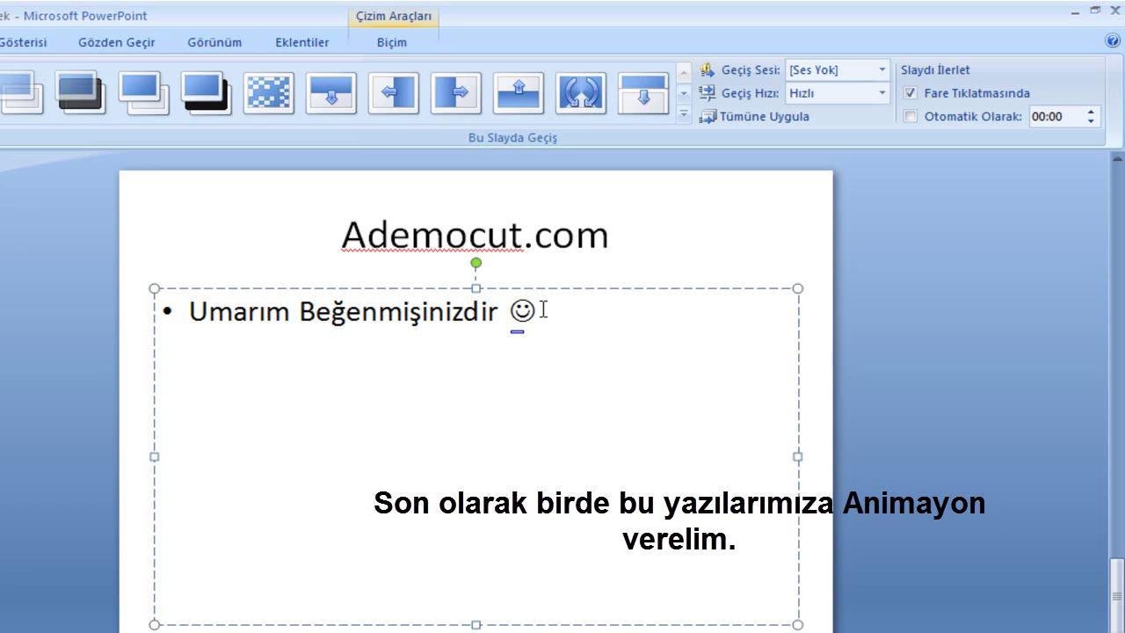
Select the line 'Umarım Beğenmişinizdir' and set the slide's transition sound to Hız Sesi
{"action": "left_click_drag", "start_coordinate": [543, 310], "coordinate": [256, 317]}
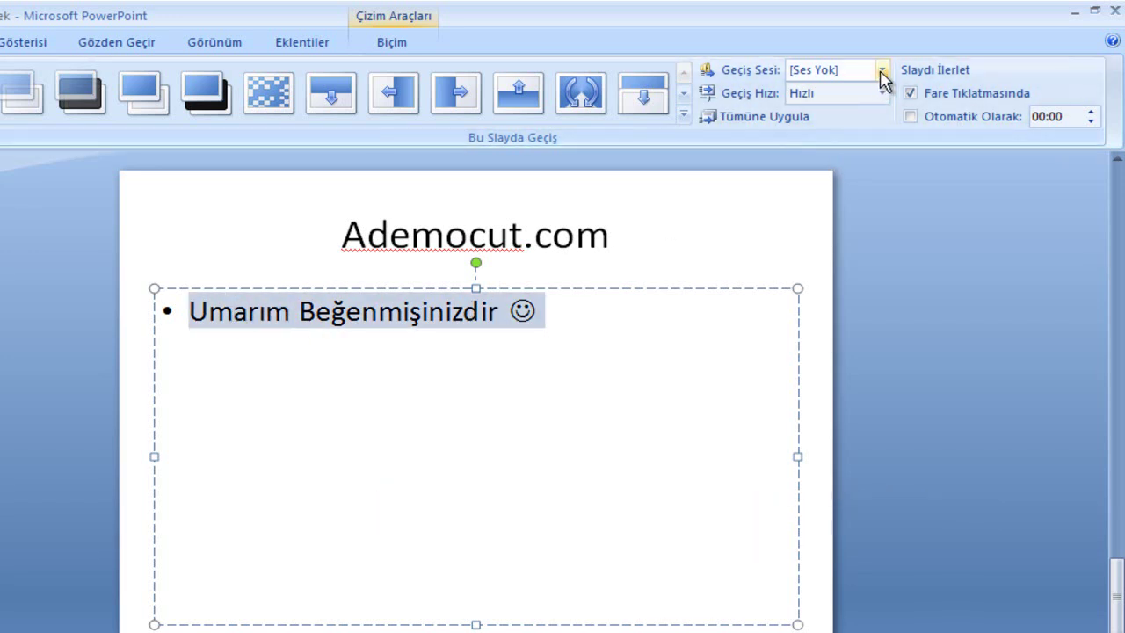
{"action": "left_click", "coordinate": [882, 72]}
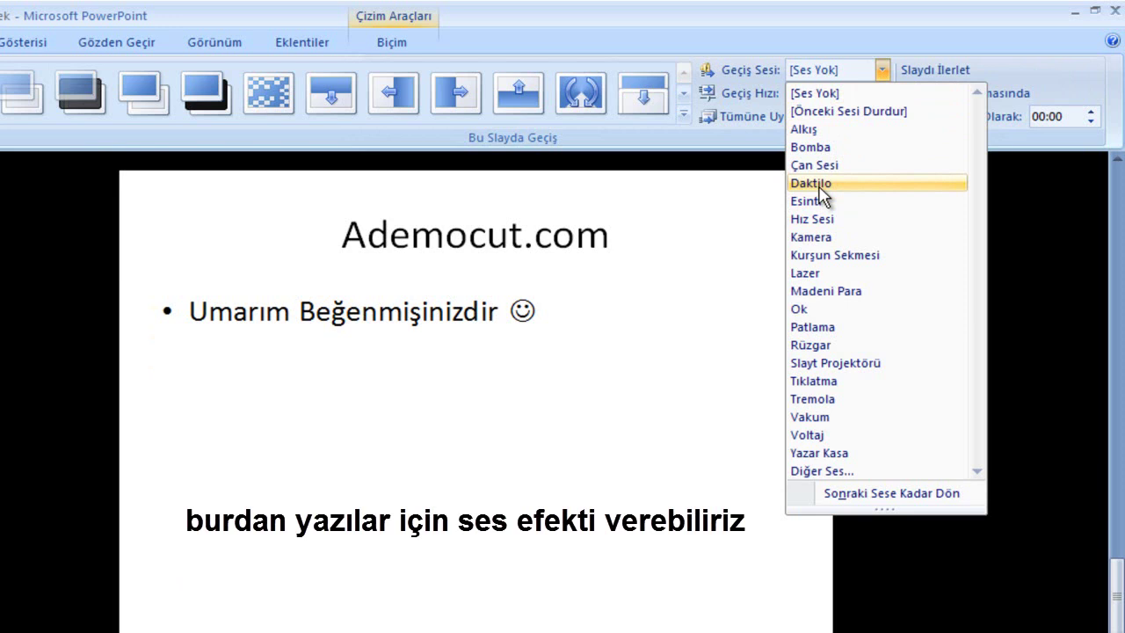
{"action": "left_click", "coordinate": [817, 219]}
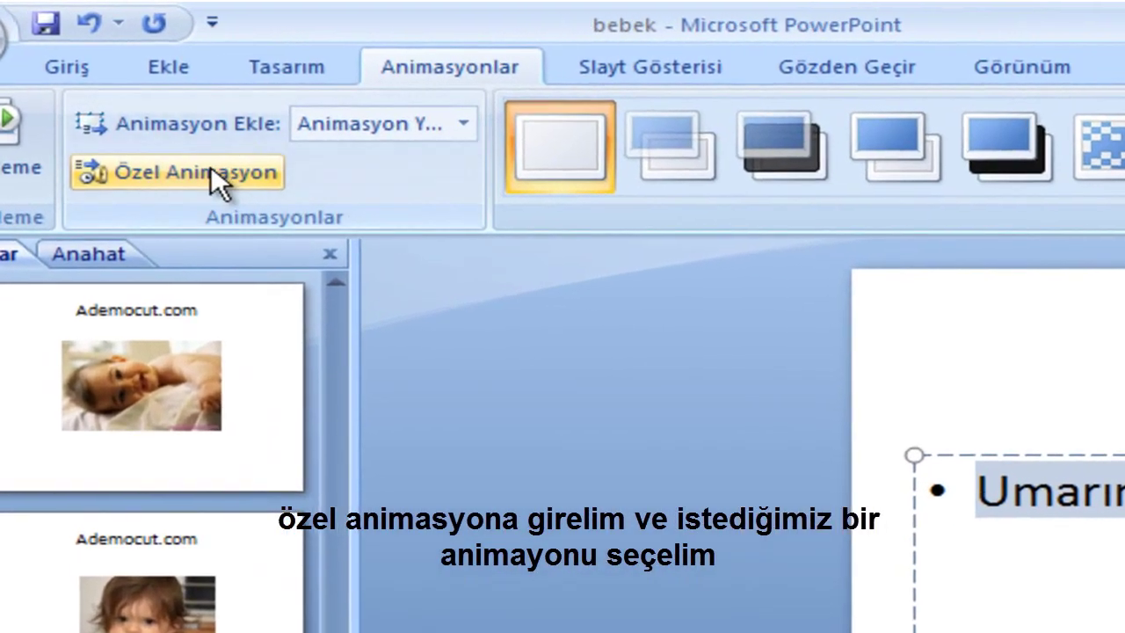
Give the bullet text an Uçarak Giriş entrance in the Custom Animation pane
{"action": "left_click", "coordinate": [124, 149]}
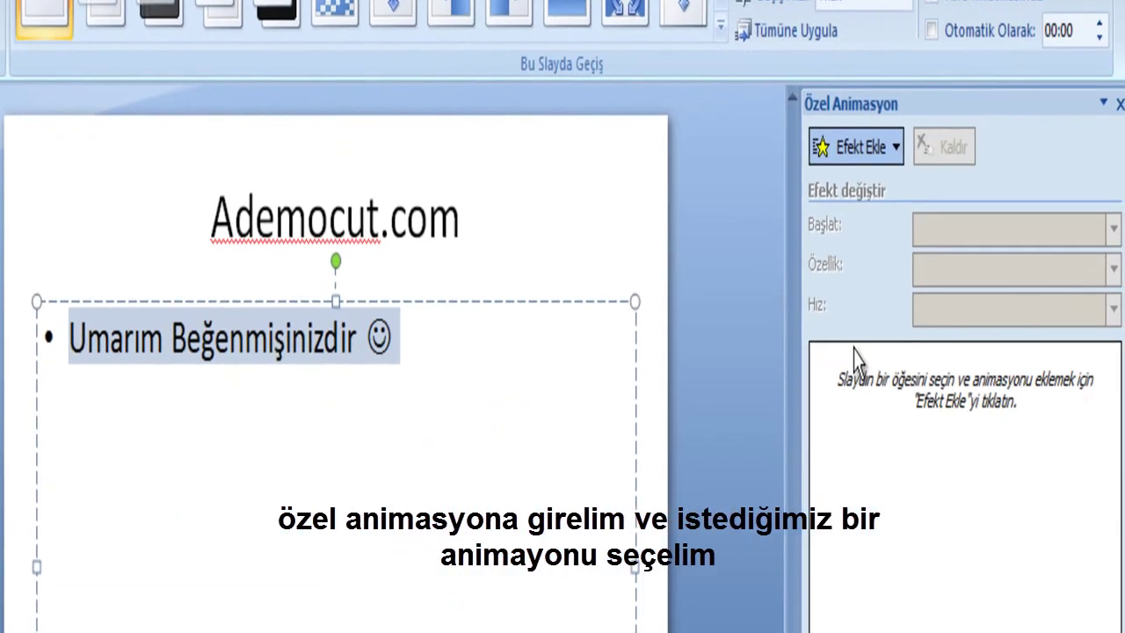
{"action": "left_click", "coordinate": [894, 149]}
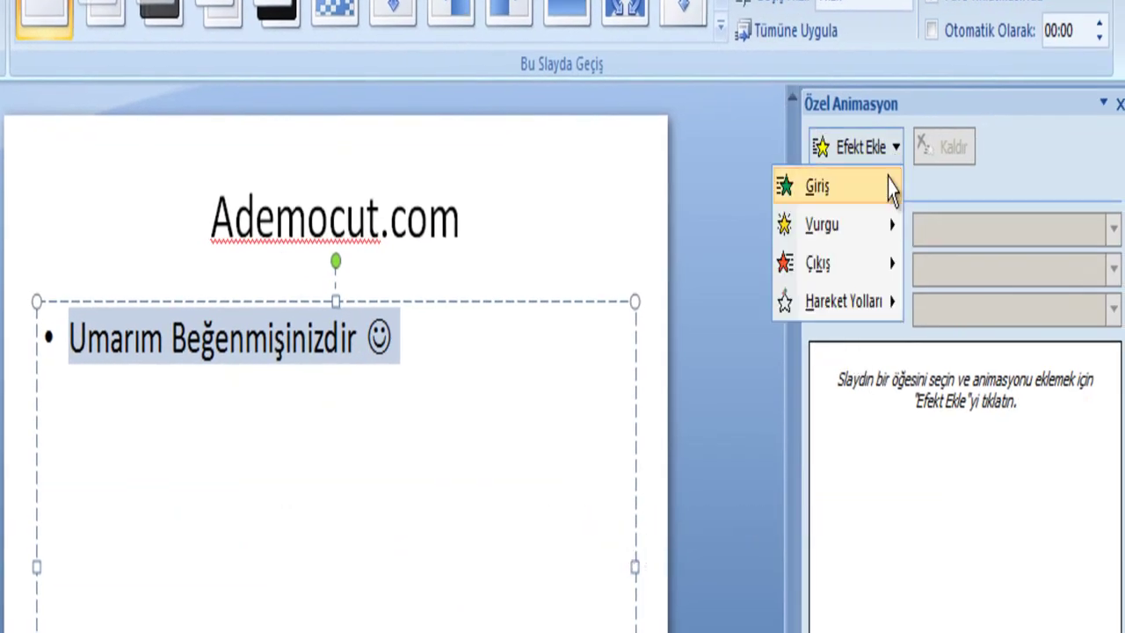
{"action": "mouse_move", "coordinate": [890, 189]}
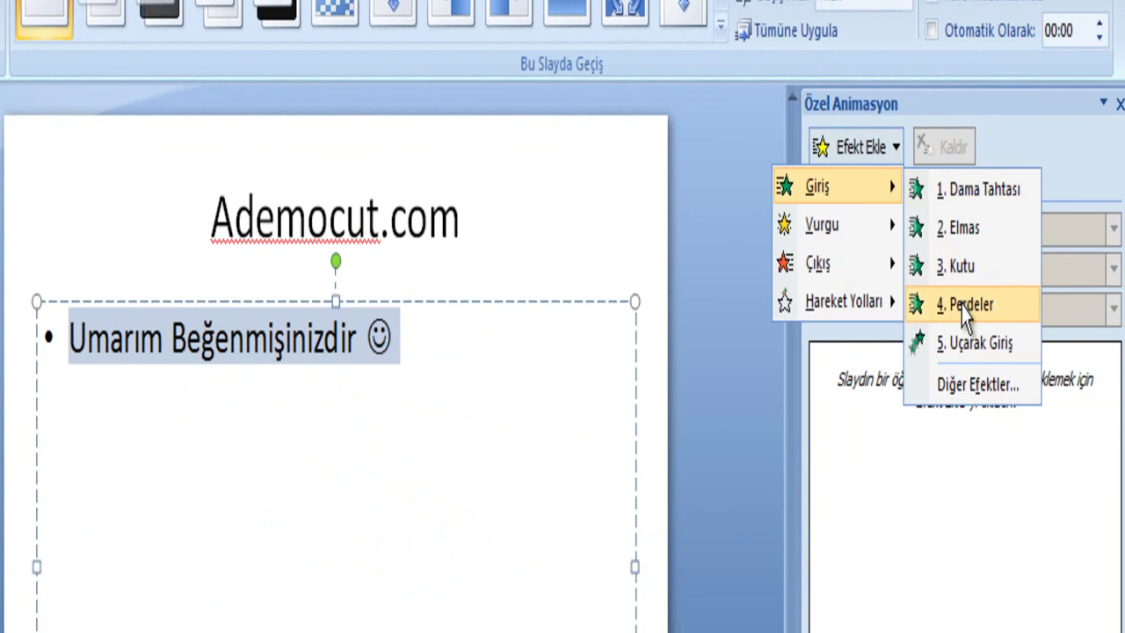
{"action": "left_click", "coordinate": [966, 342]}
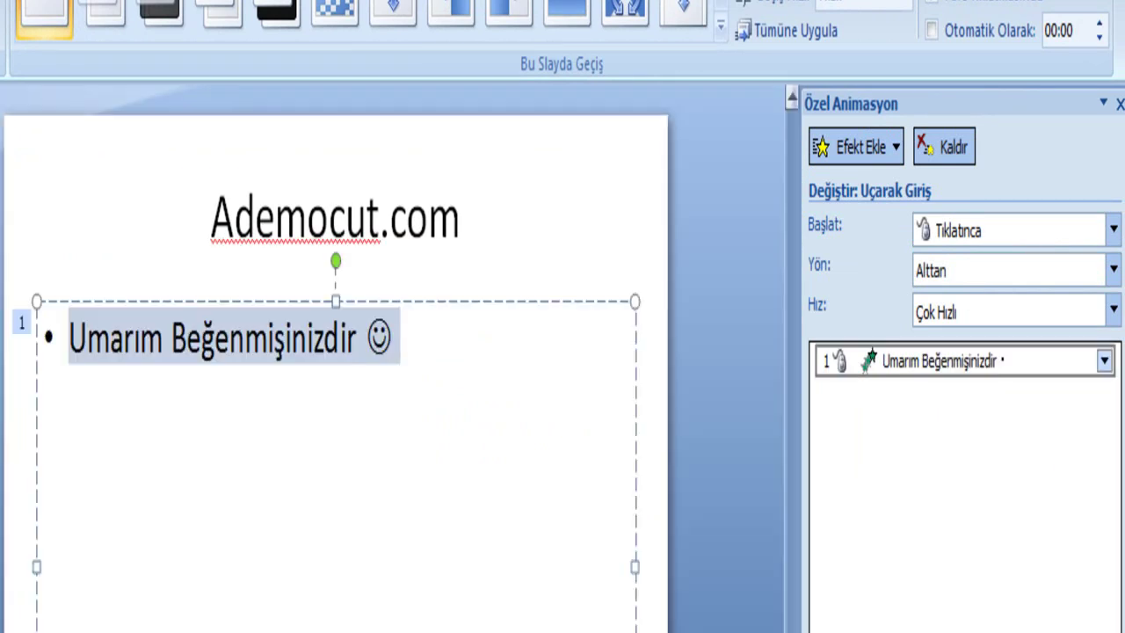
Give the Ademocut.com title the Rasgele Efektler entrance effect
{"action": "left_click", "coordinate": [505, 238]}
{"action": "left_click_drag", "start_coordinate": [505, 237], "coordinate": [212, 226]}
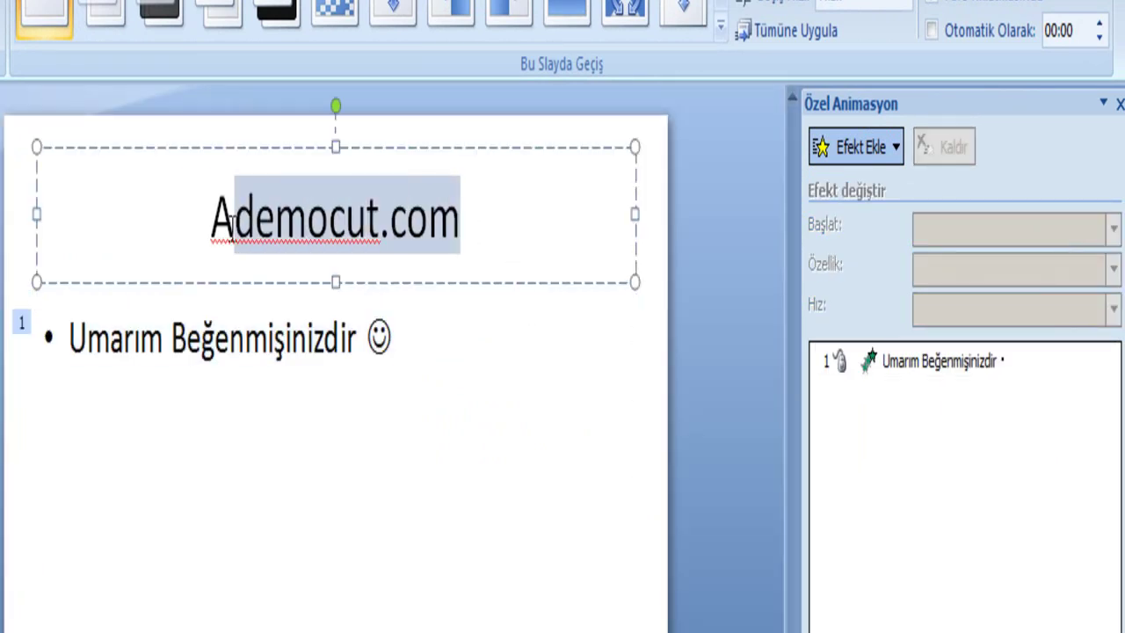
{"action": "left_click", "coordinate": [897, 151]}
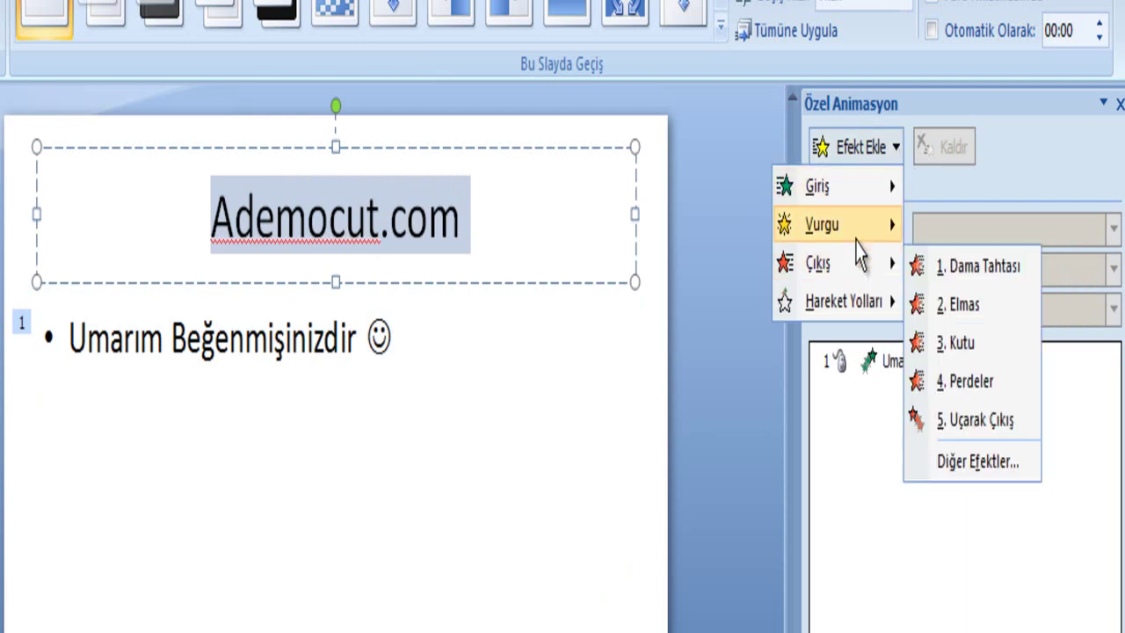
{"action": "mouse_move", "coordinate": [860, 207]}
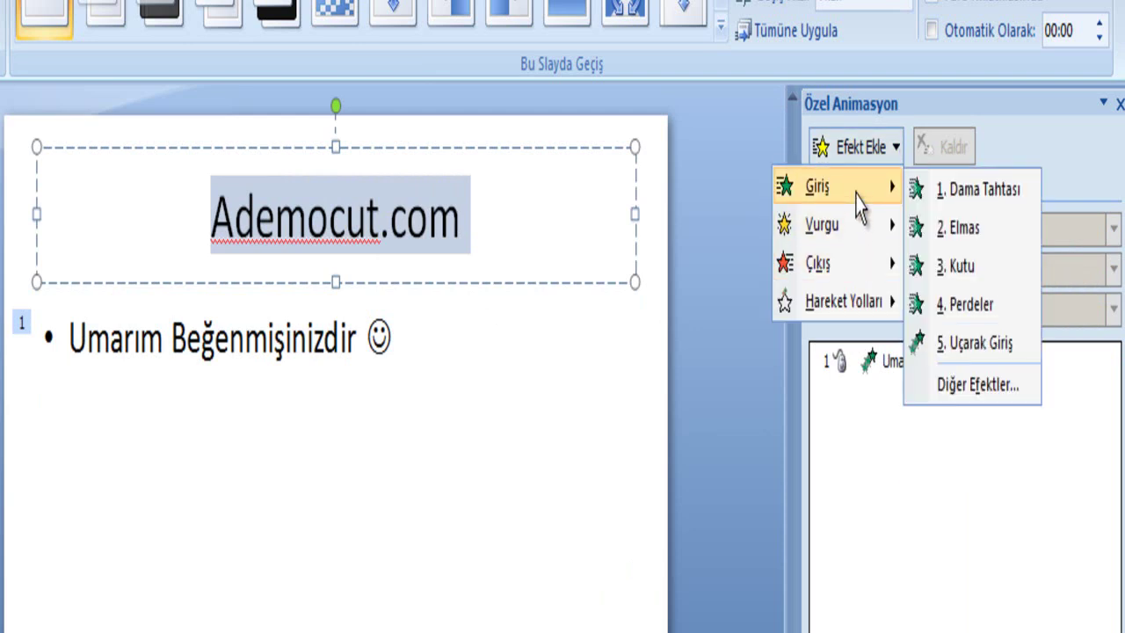
{"action": "left_click", "coordinate": [960, 386]}
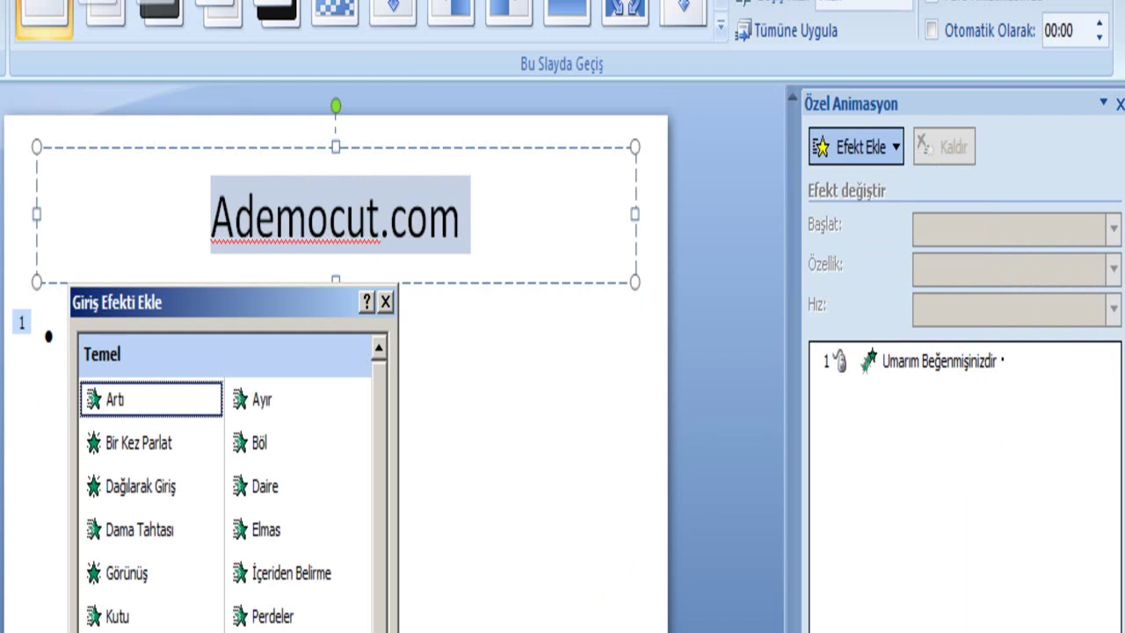
{"action": "left_click", "coordinate": [266, 618]}
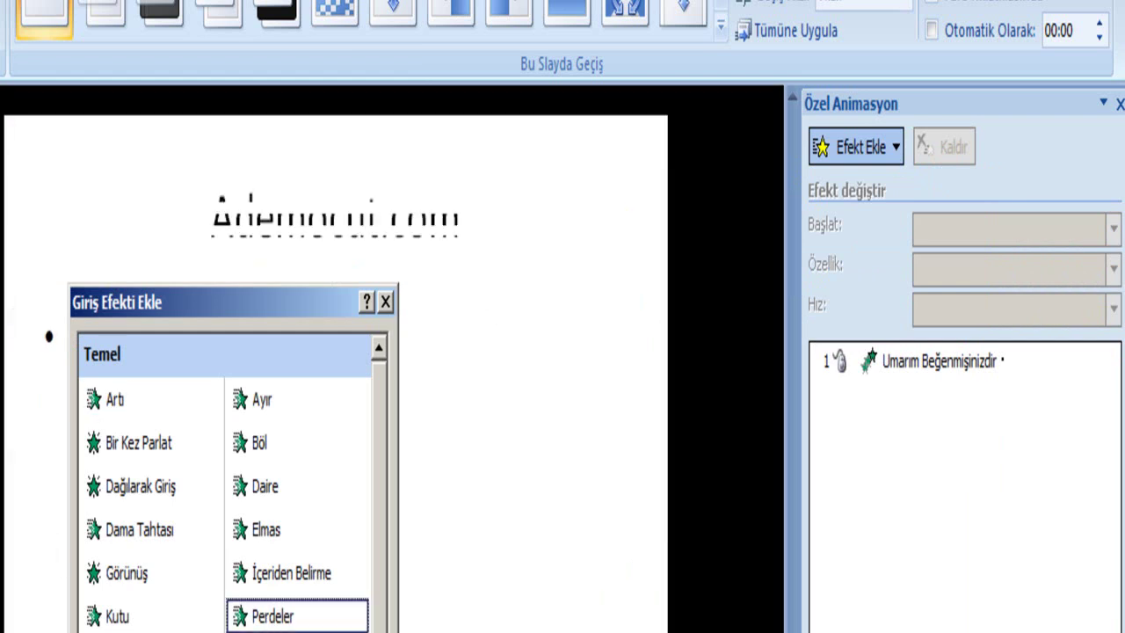
{"action": "left_click", "coordinate": [262, 521]}
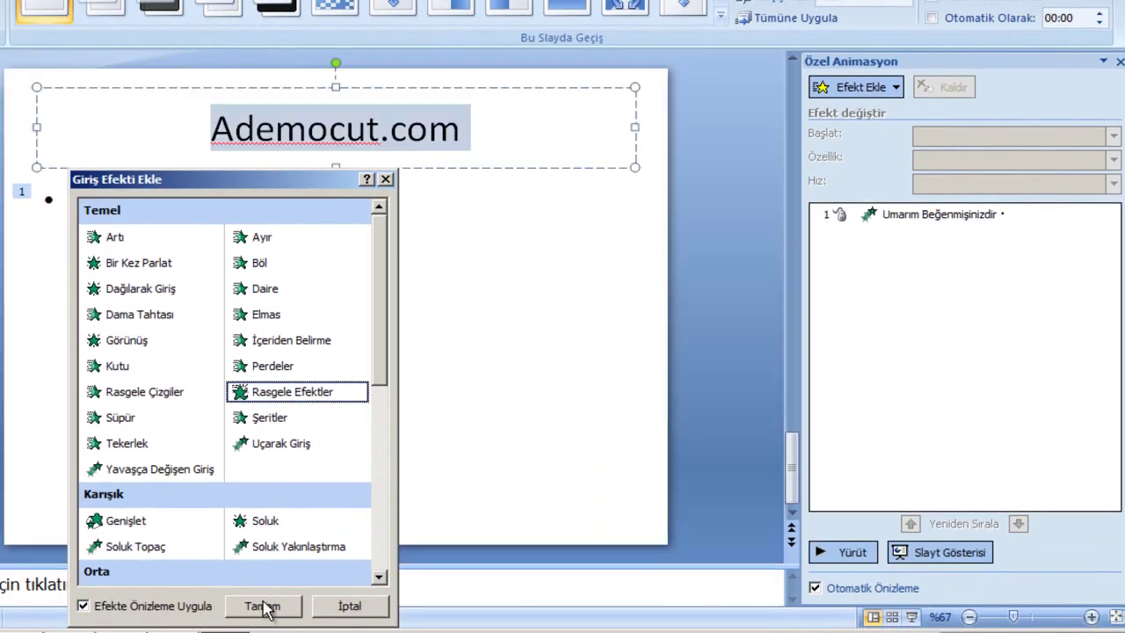
{"action": "left_click", "coordinate": [262, 603]}
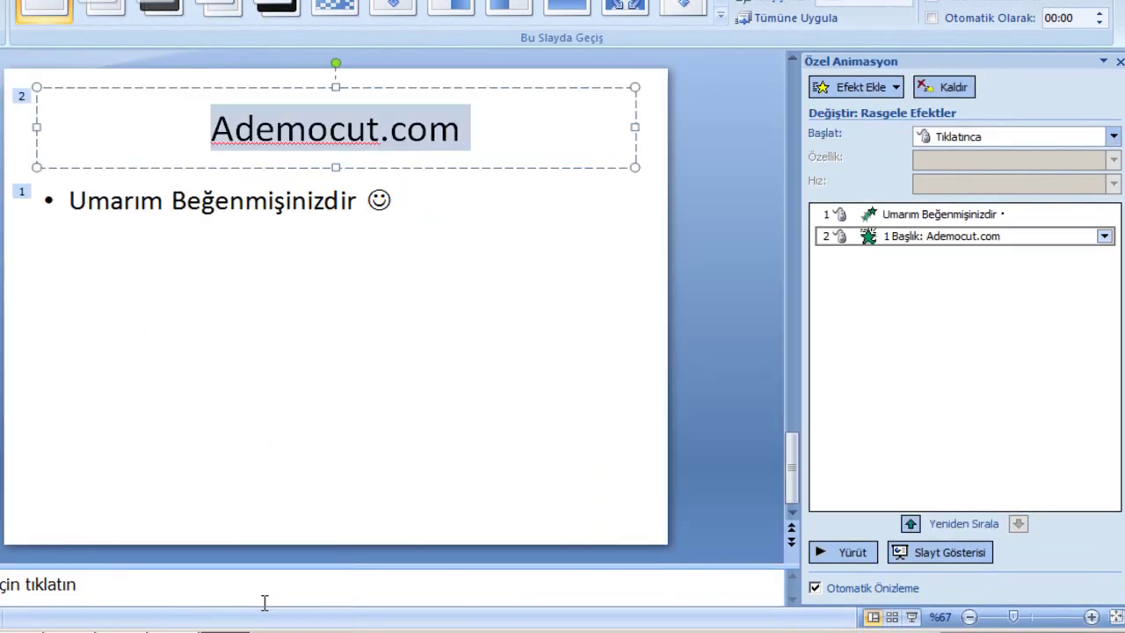
{"action": "key", "text": "Escape"}
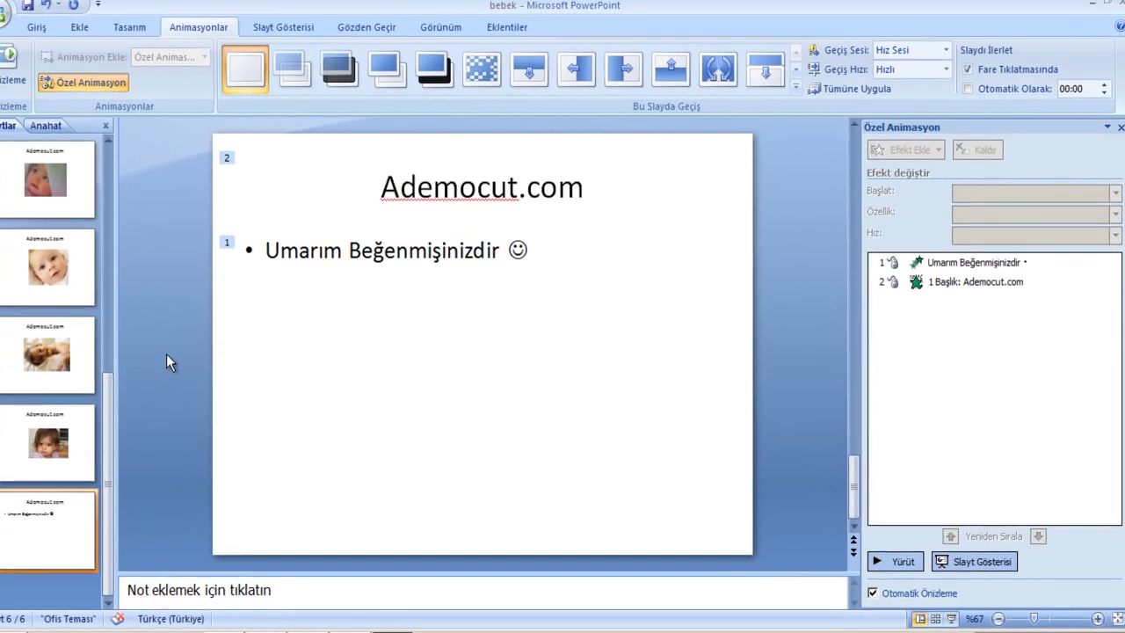
Start the slide show from the beginning with F5 and advance through the first slides
{"action": "left_click", "coordinate": [98, 193]}
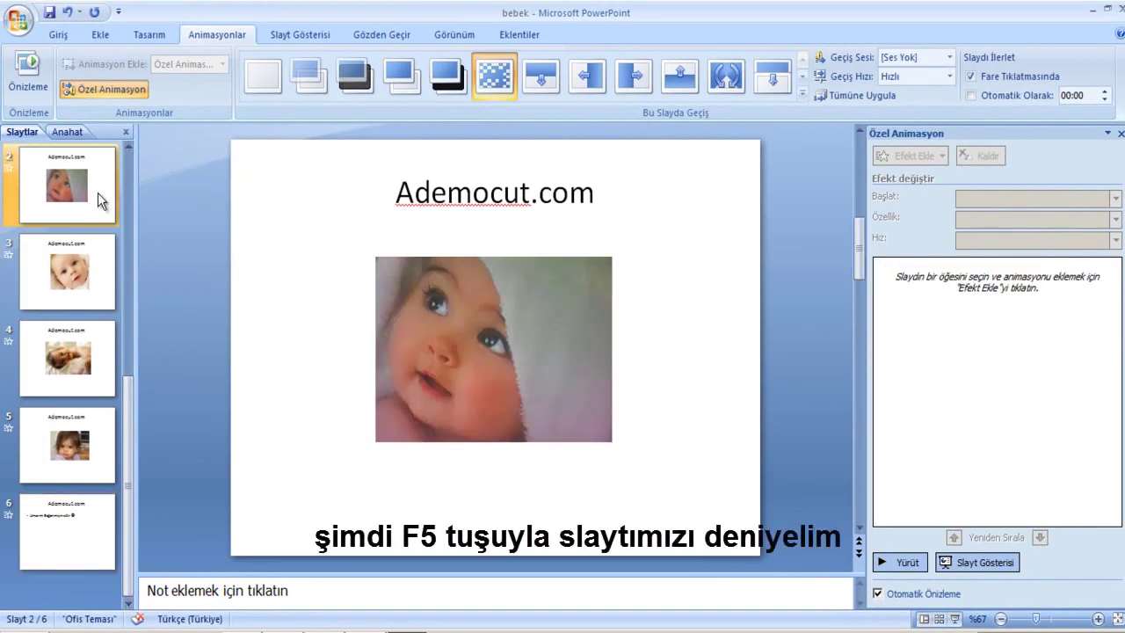
{"action": "key", "text": "F5"}
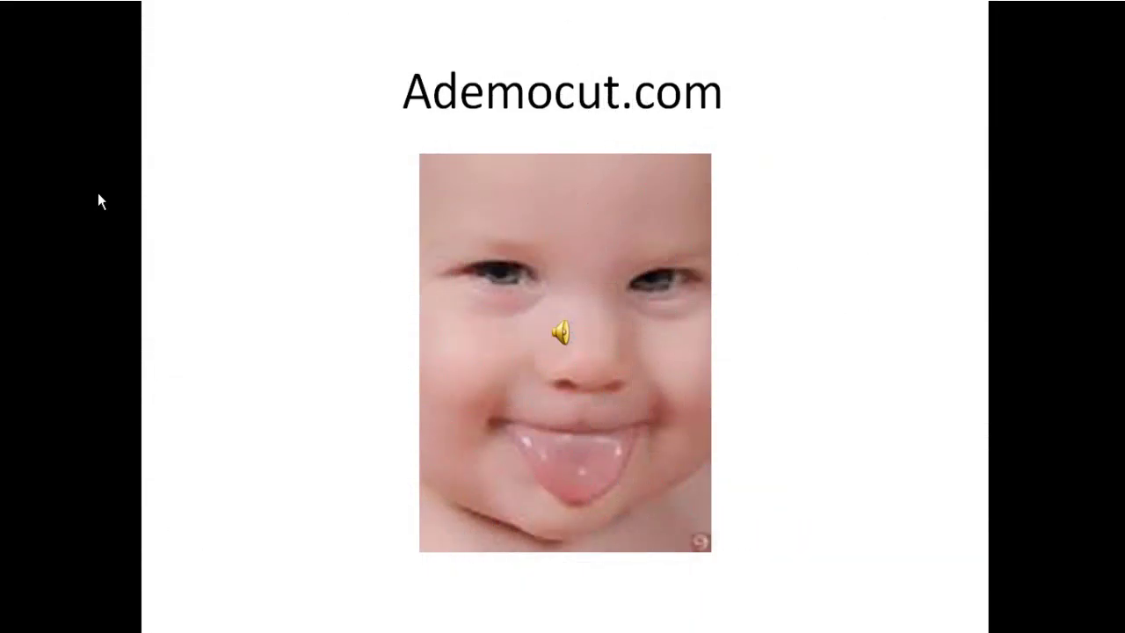
{"action": "left_click", "coordinate": [98, 193]}
{"action": "left_click", "coordinate": [98, 193]}
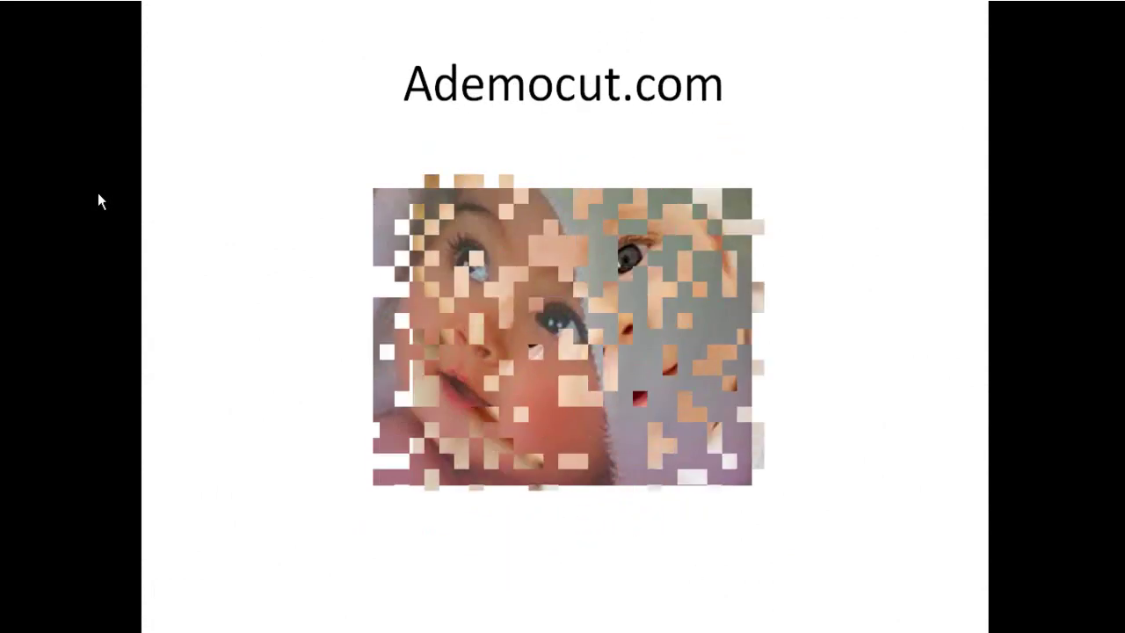